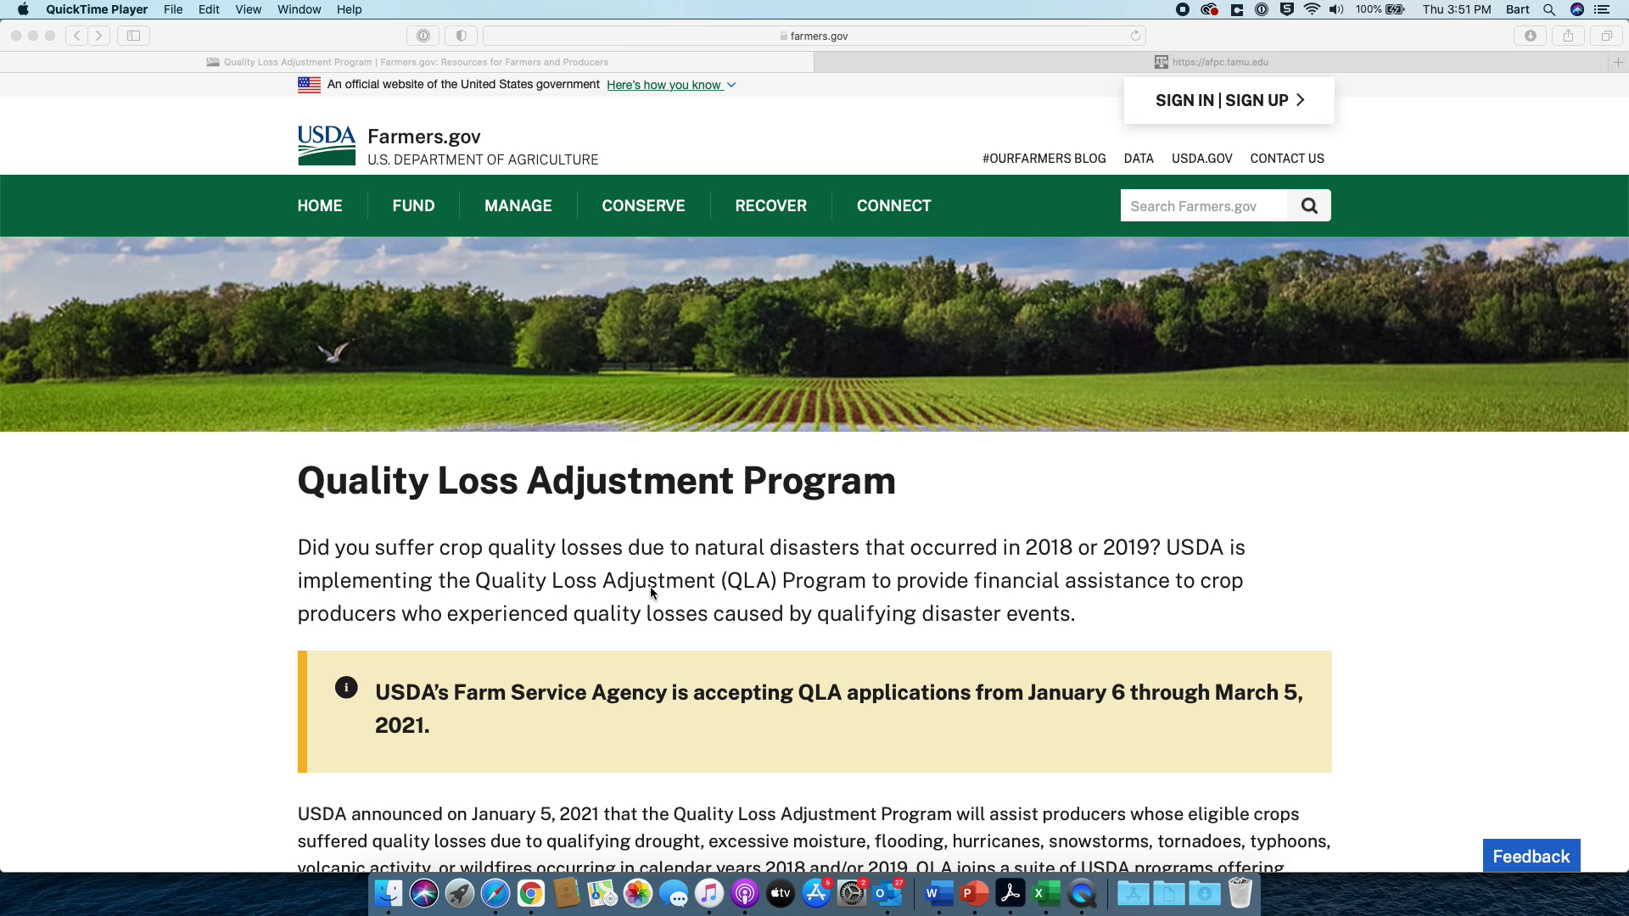
Scroll the farmers.gov page and expand the 'Submit Application to USDA Service Center' section.
click(907, 36)
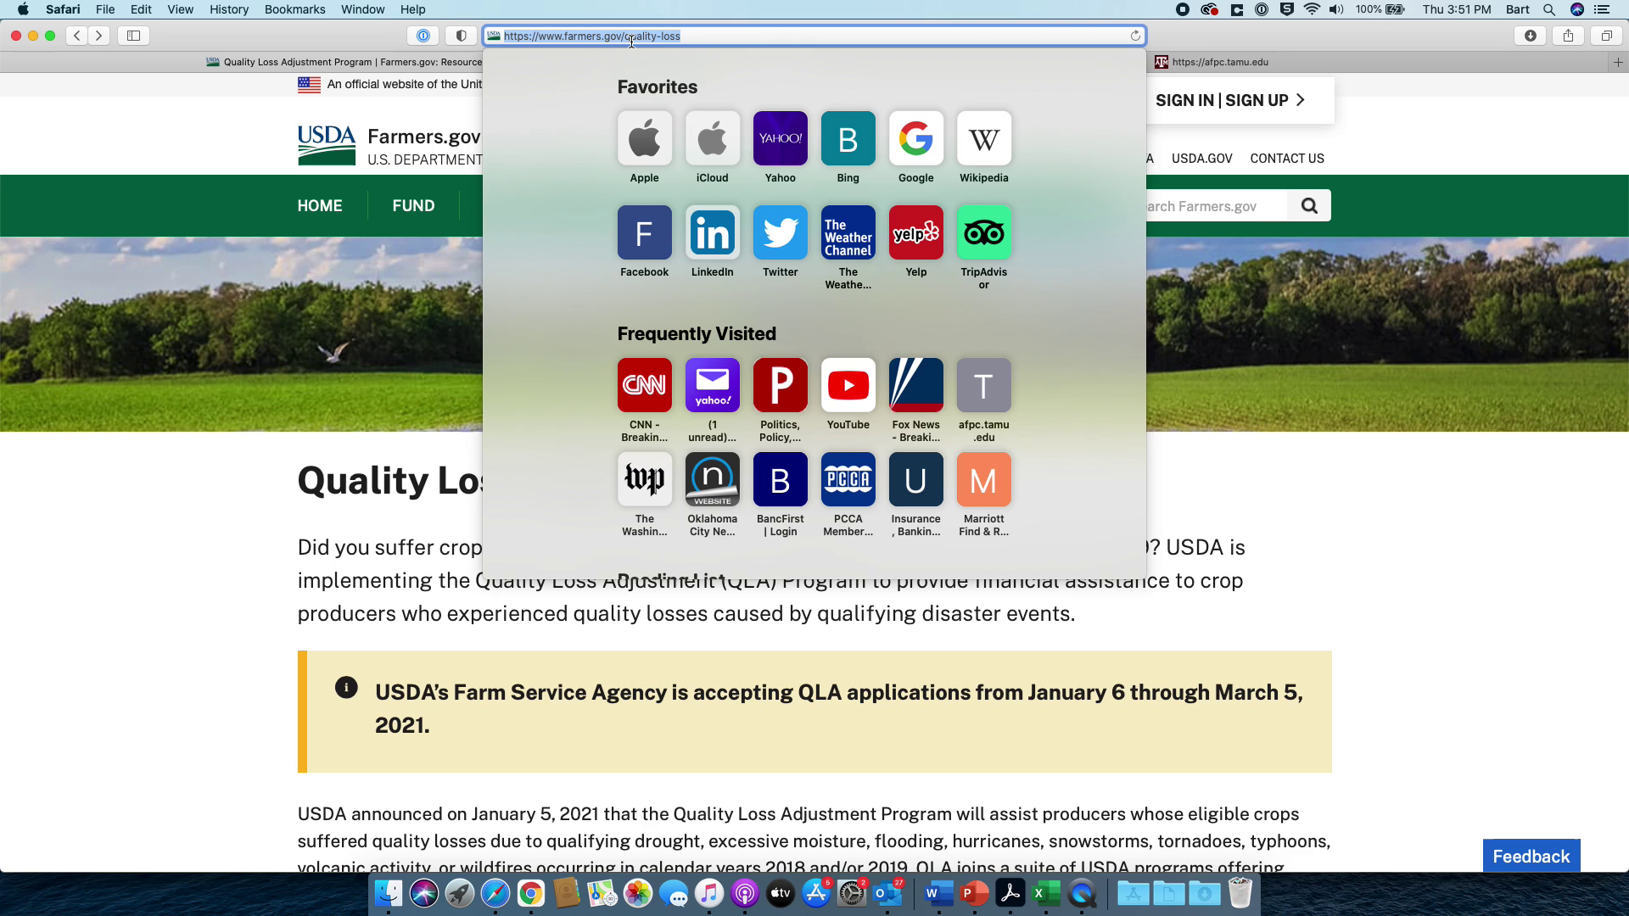
click(413, 582)
scroll(412, 584, down, 5)
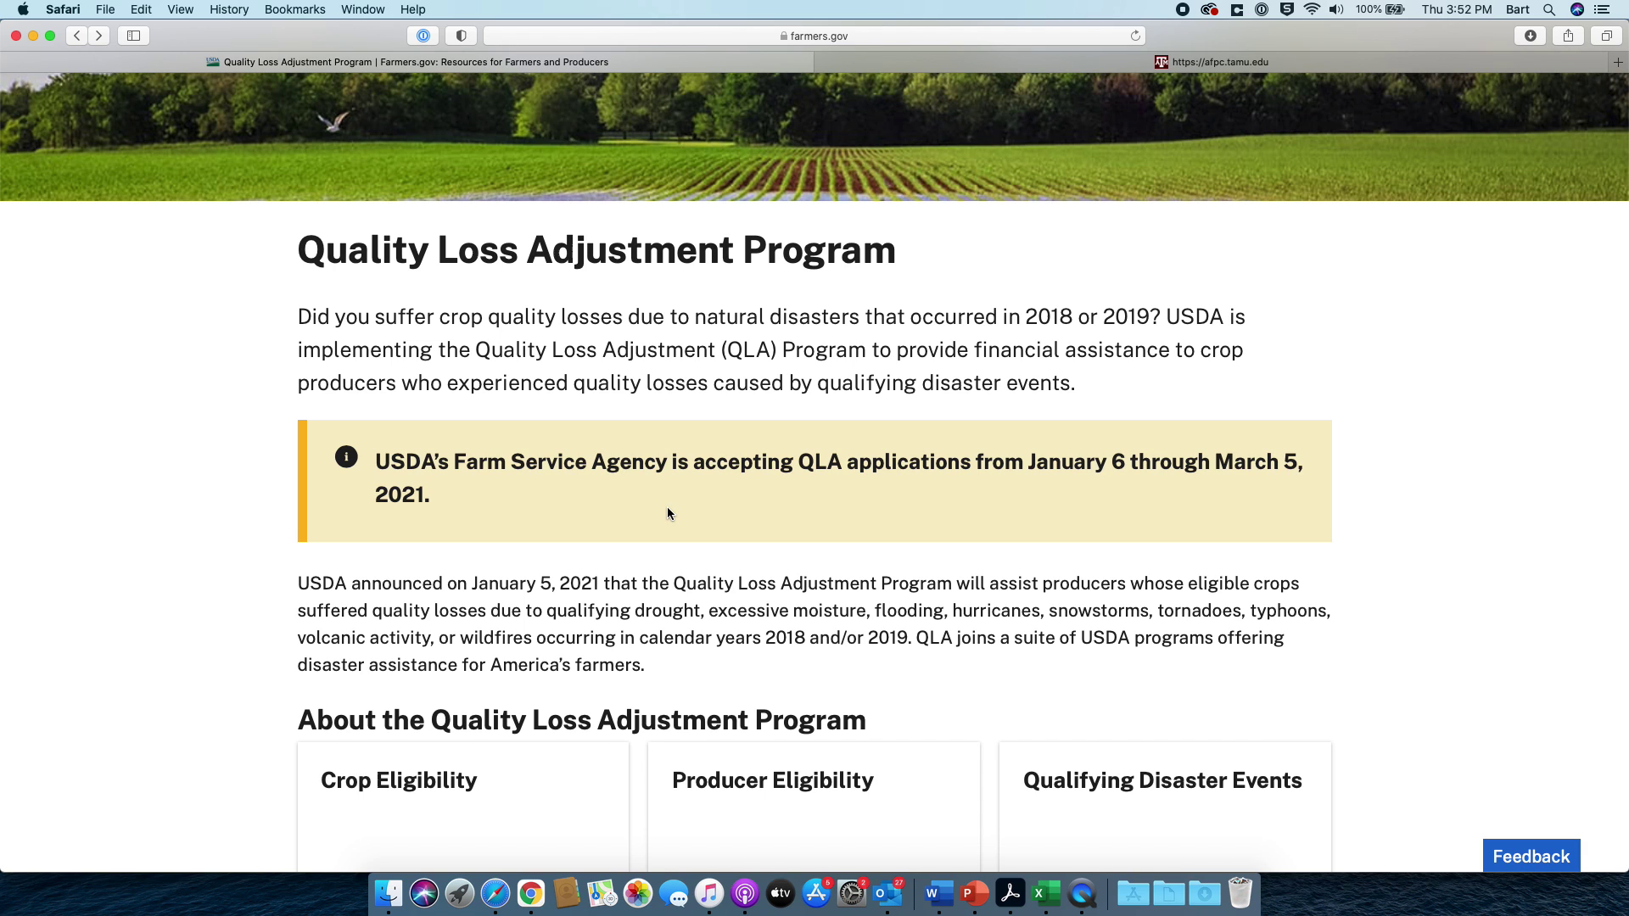
scroll(667, 512, down, 6)
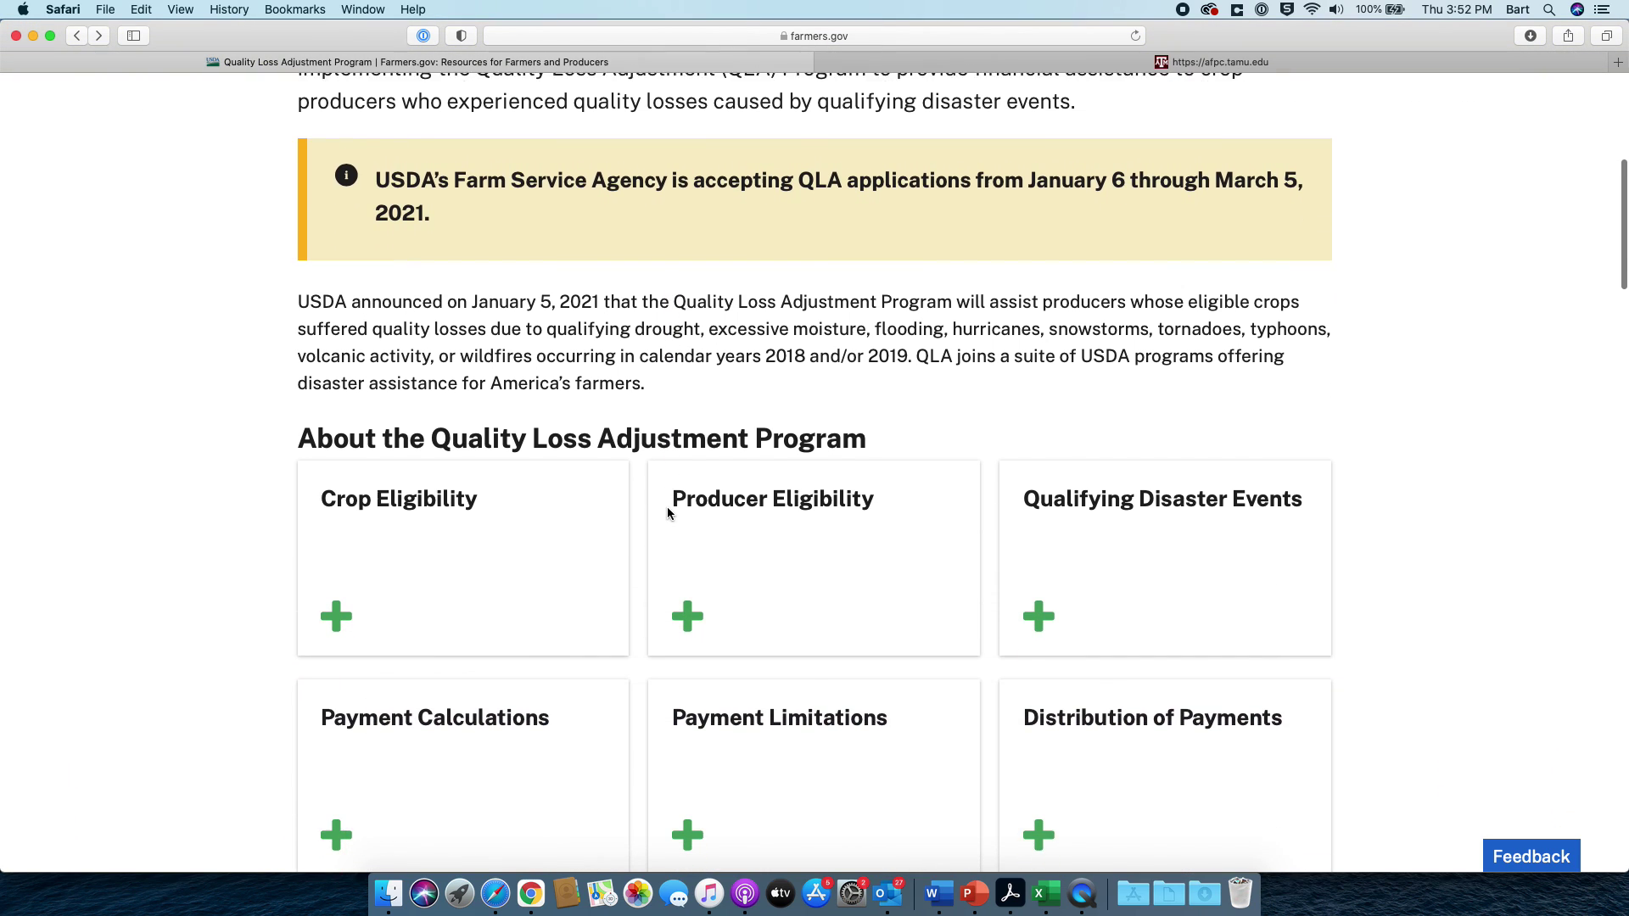
scroll(669, 514, down, 5)
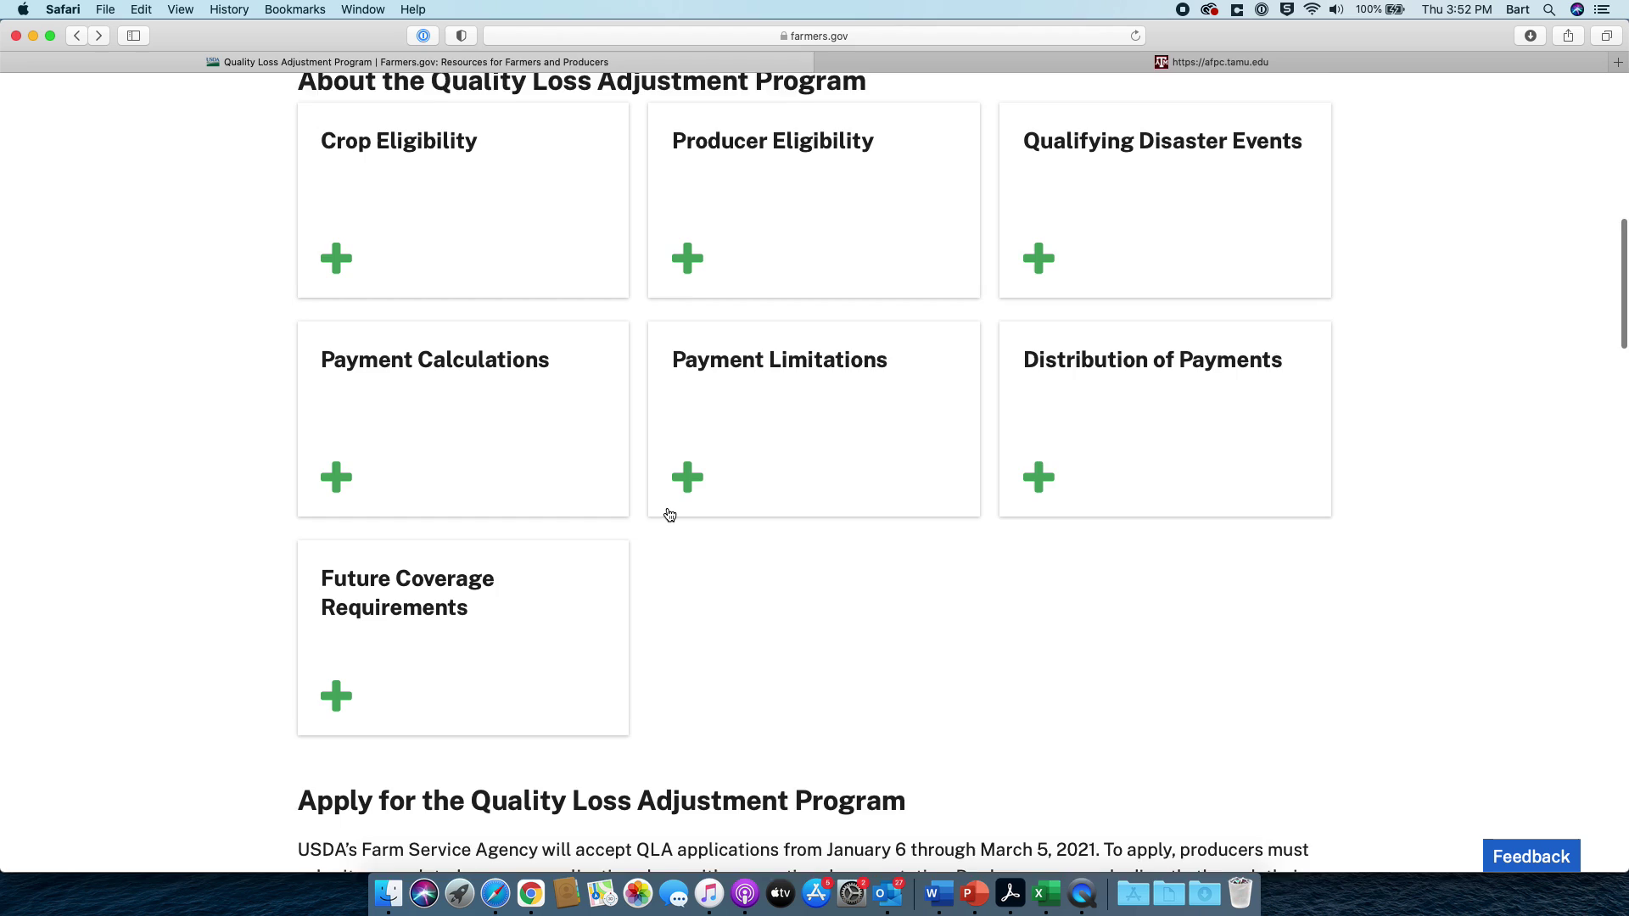
scroll(670, 514, down, 3)
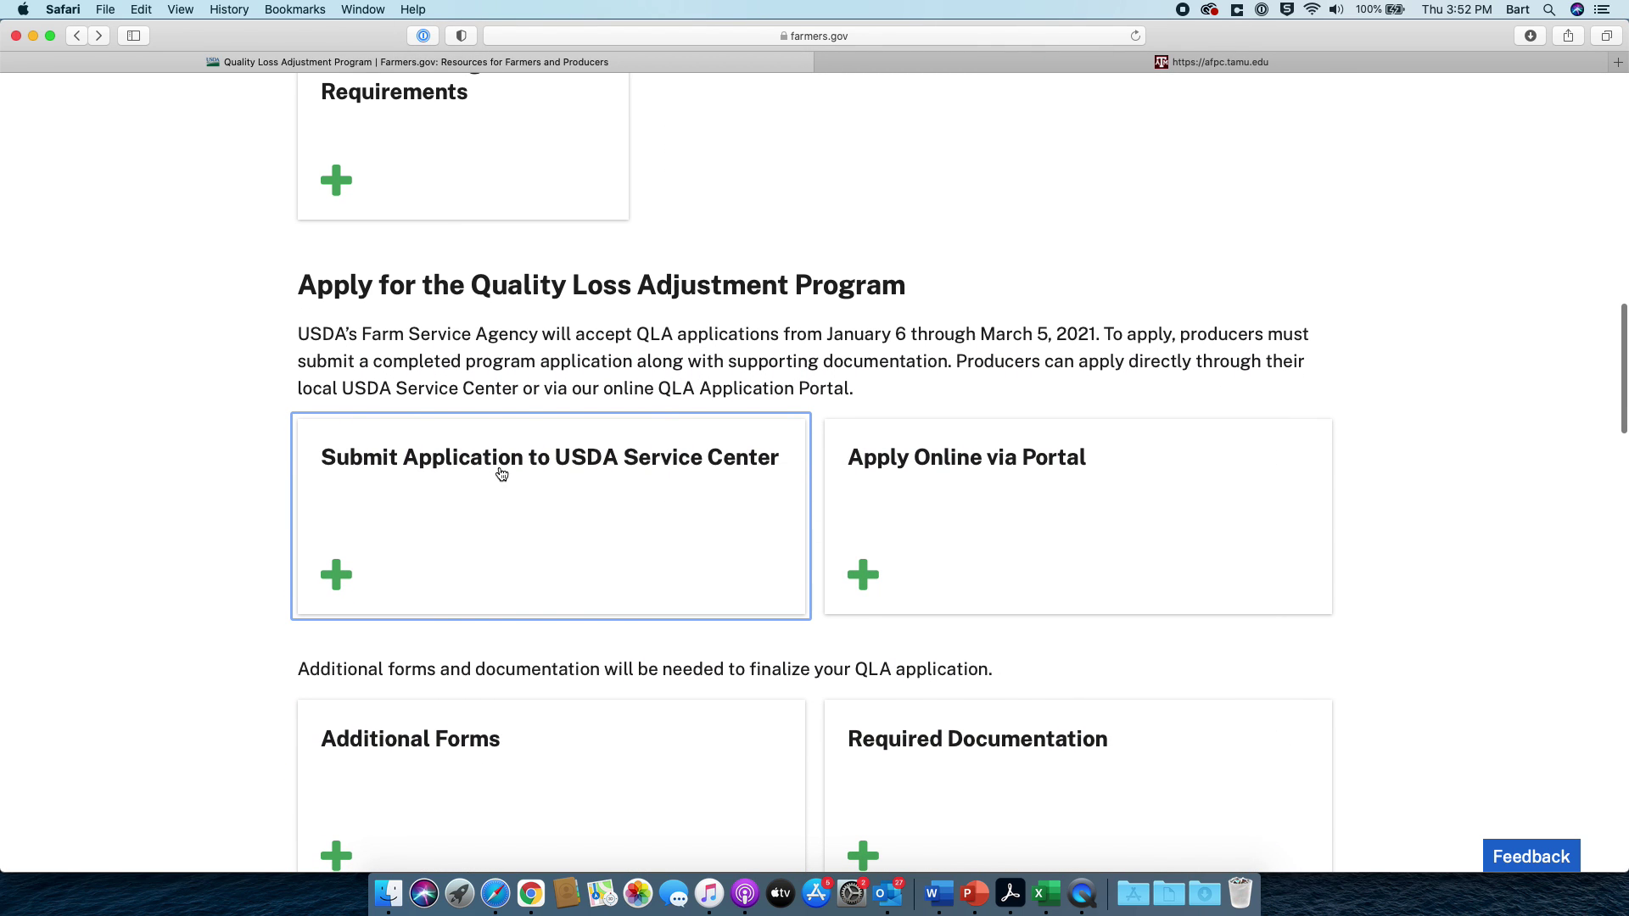
click(482, 532)
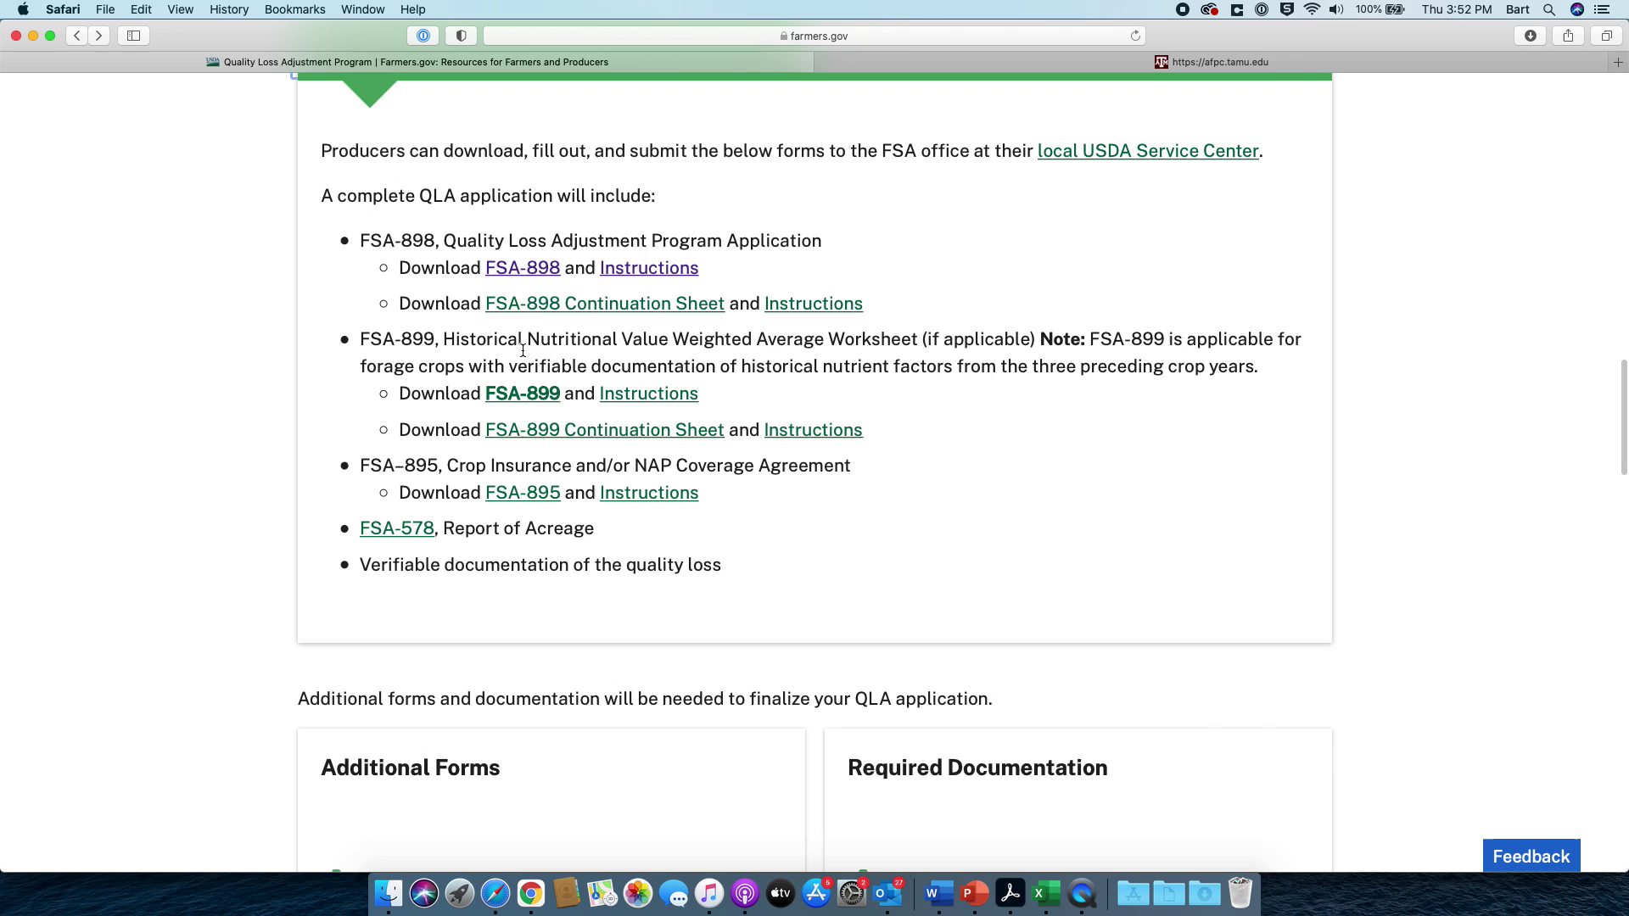
Open the FSA-898 application PDF and scroll through it to Part D.
click(516, 275)
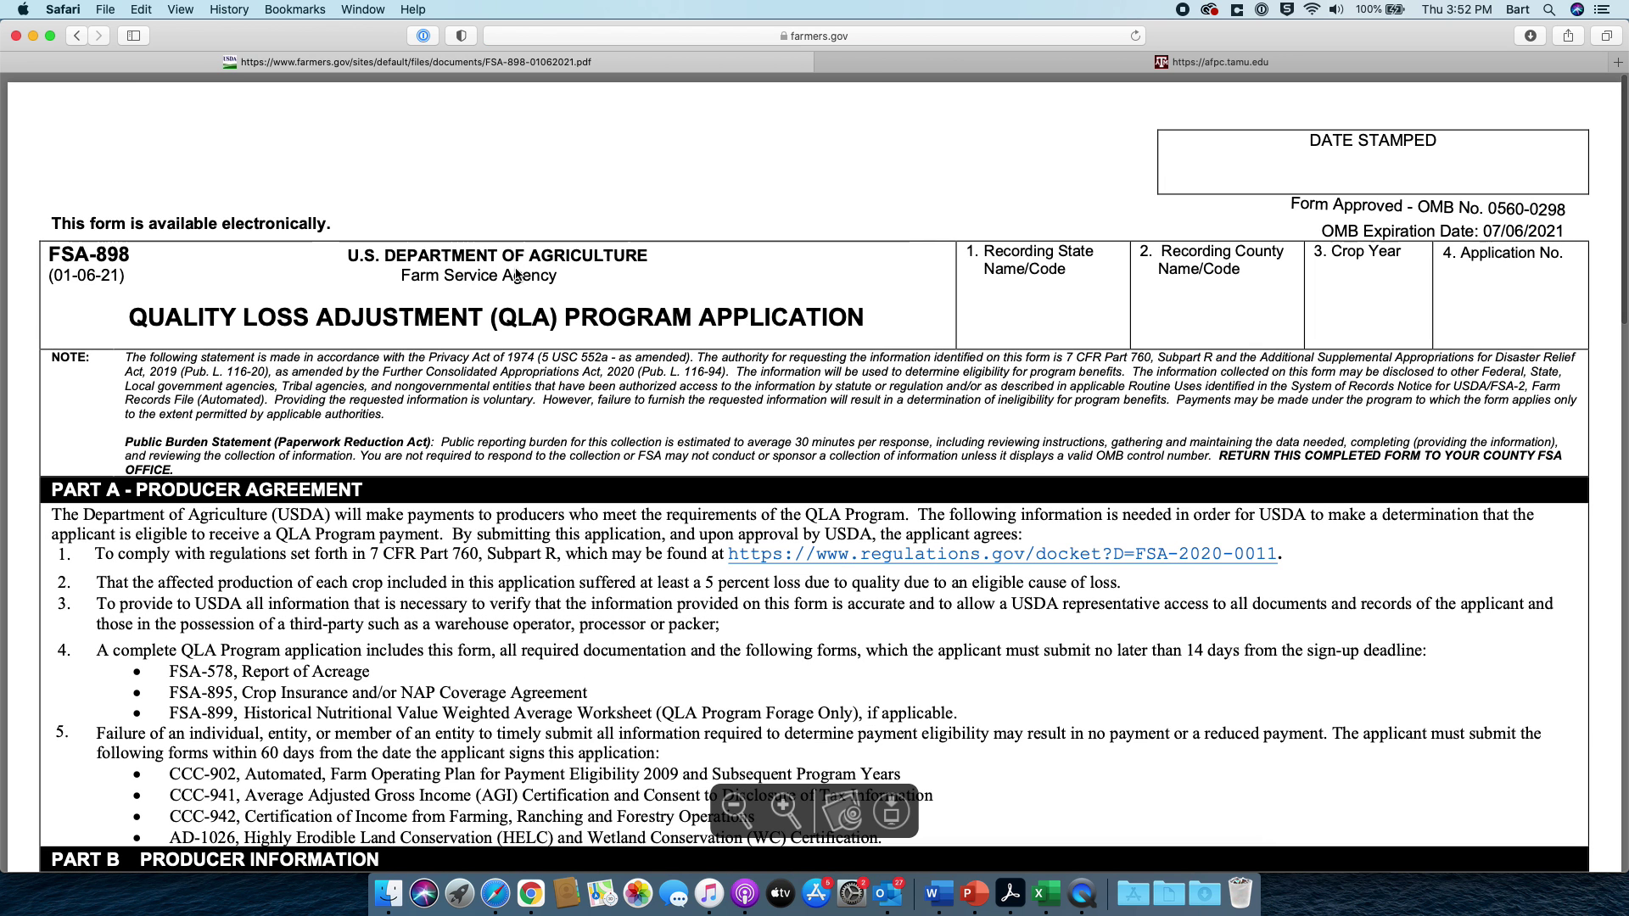
scroll(466, 582, down, 10)
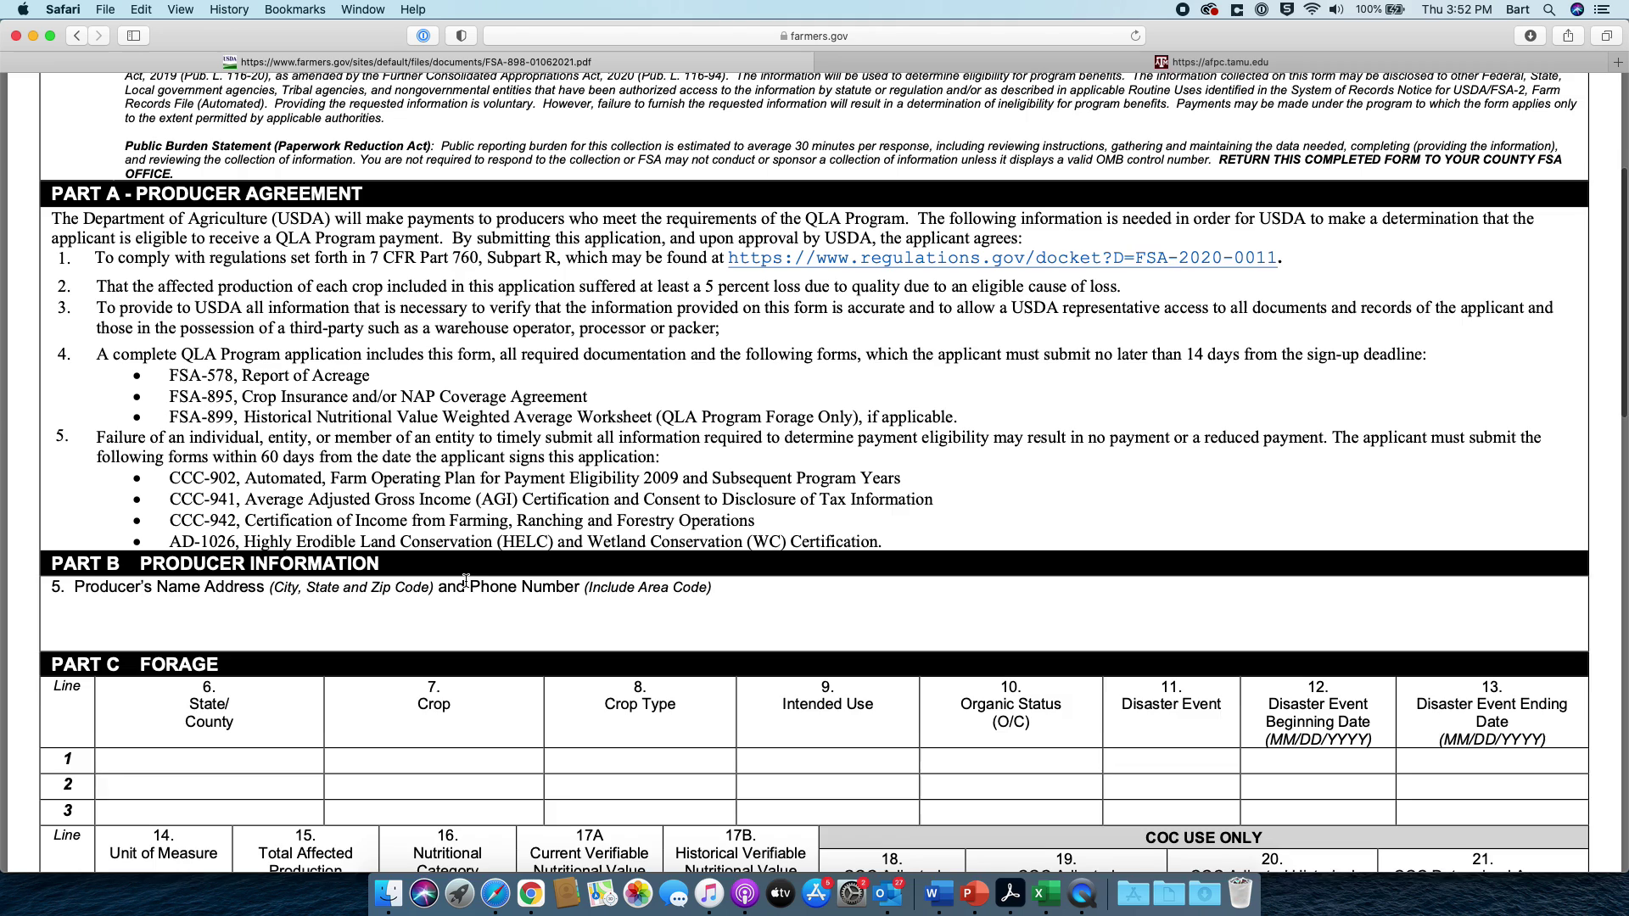
scroll(466, 582, down, 8)
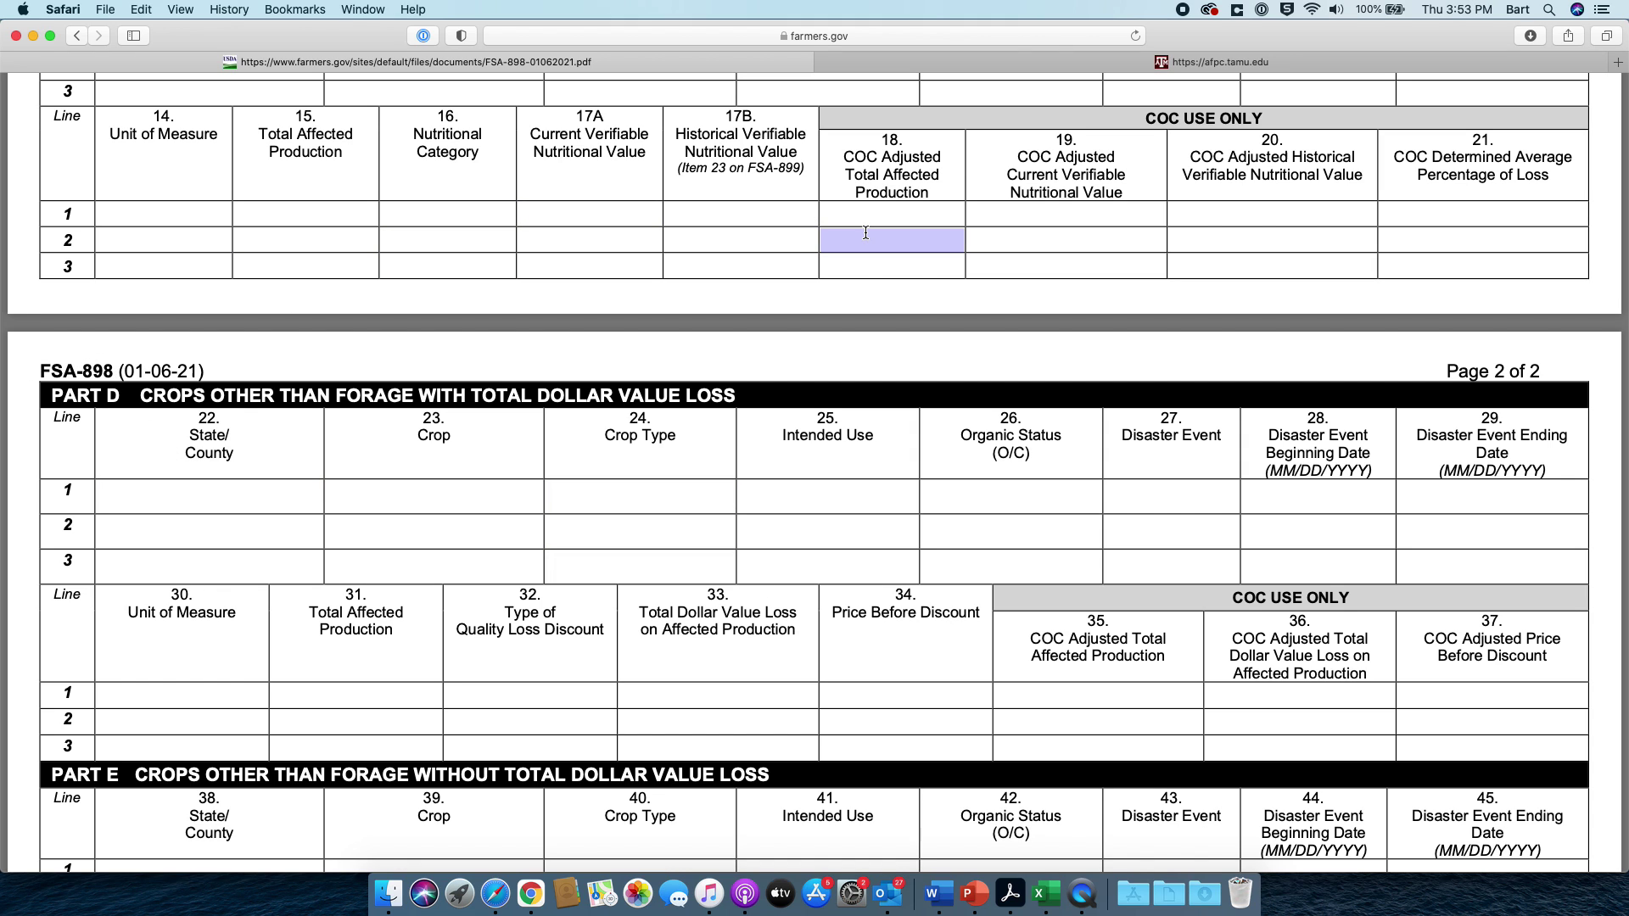
Download the QLA Calculator for Cotton workbook from the AFPC site and bring it up in Excel.
click(1016, 57)
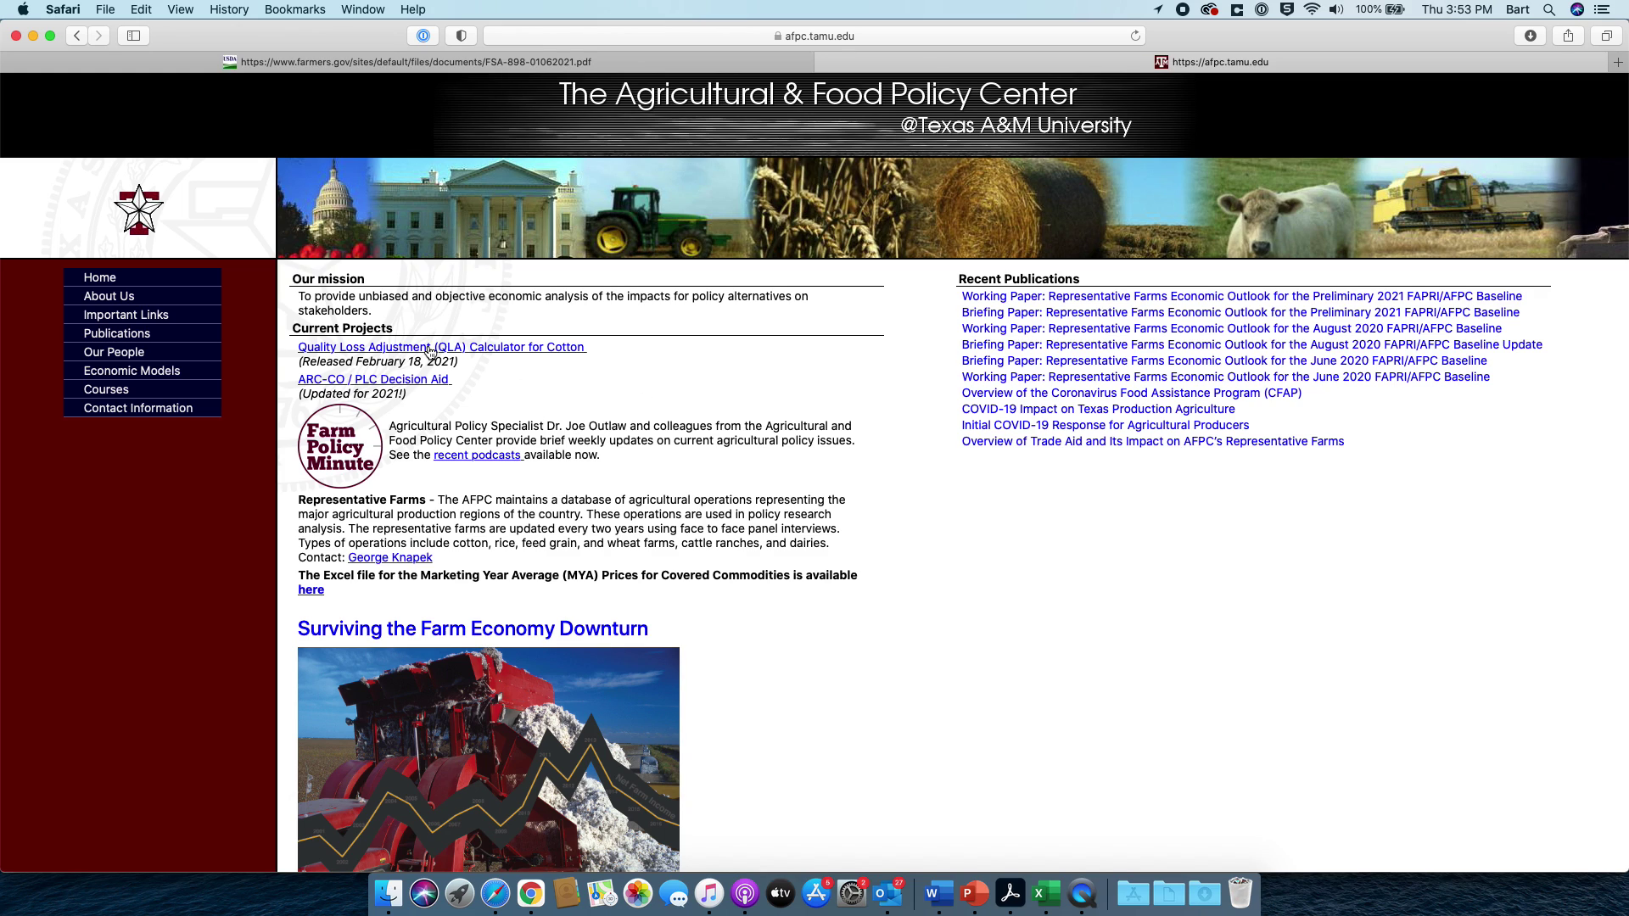
click(430, 349)
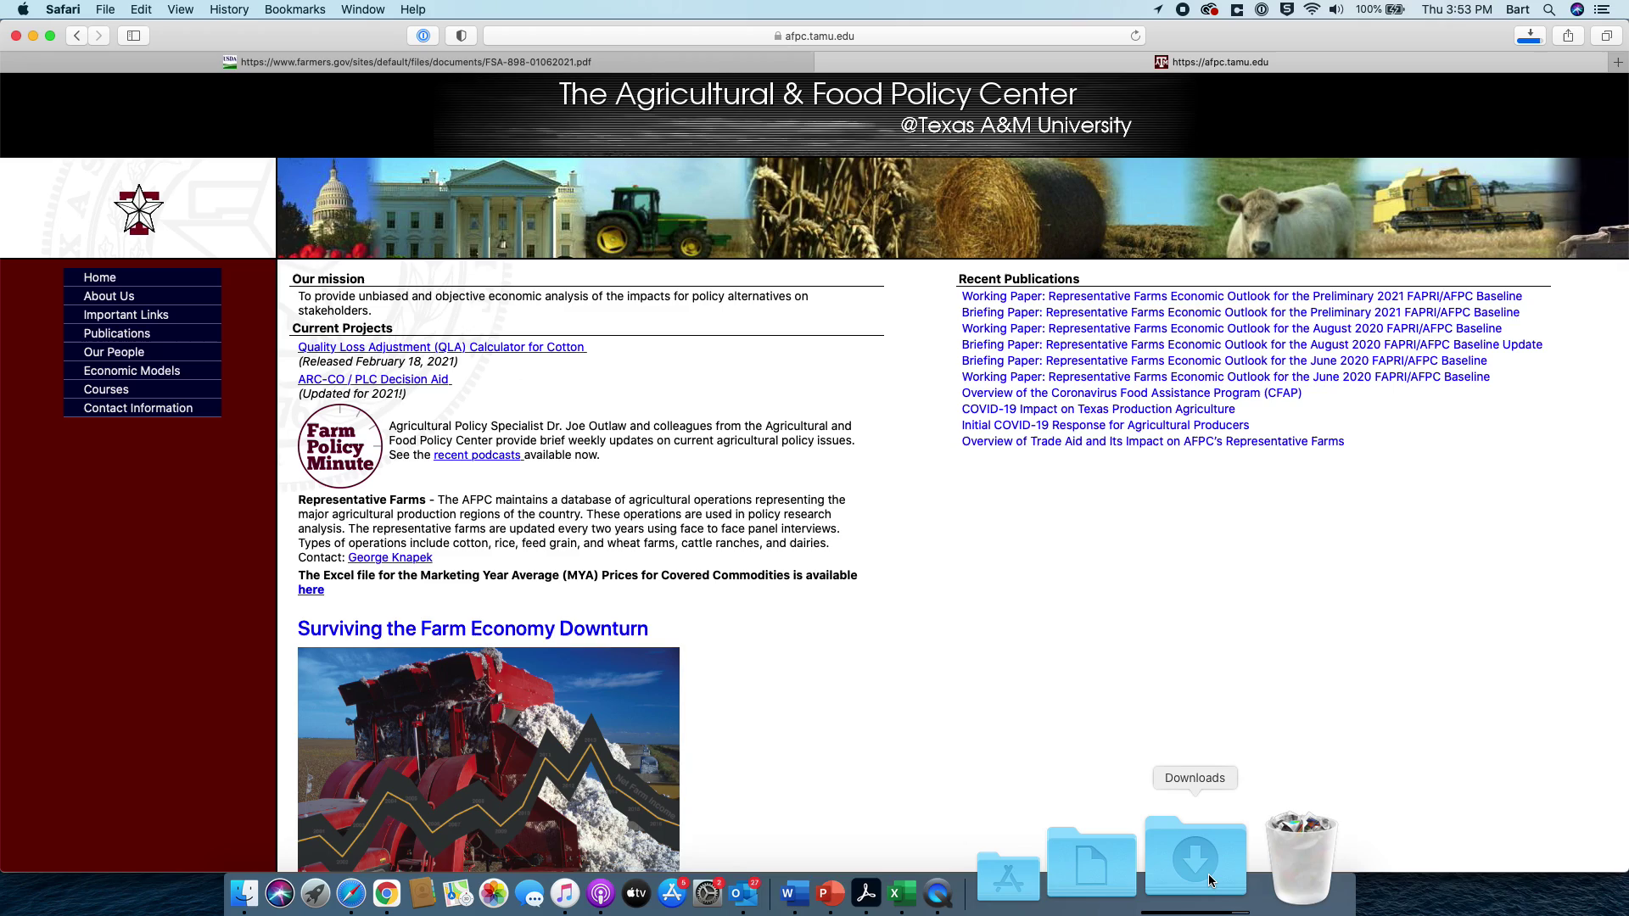
click(1208, 874)
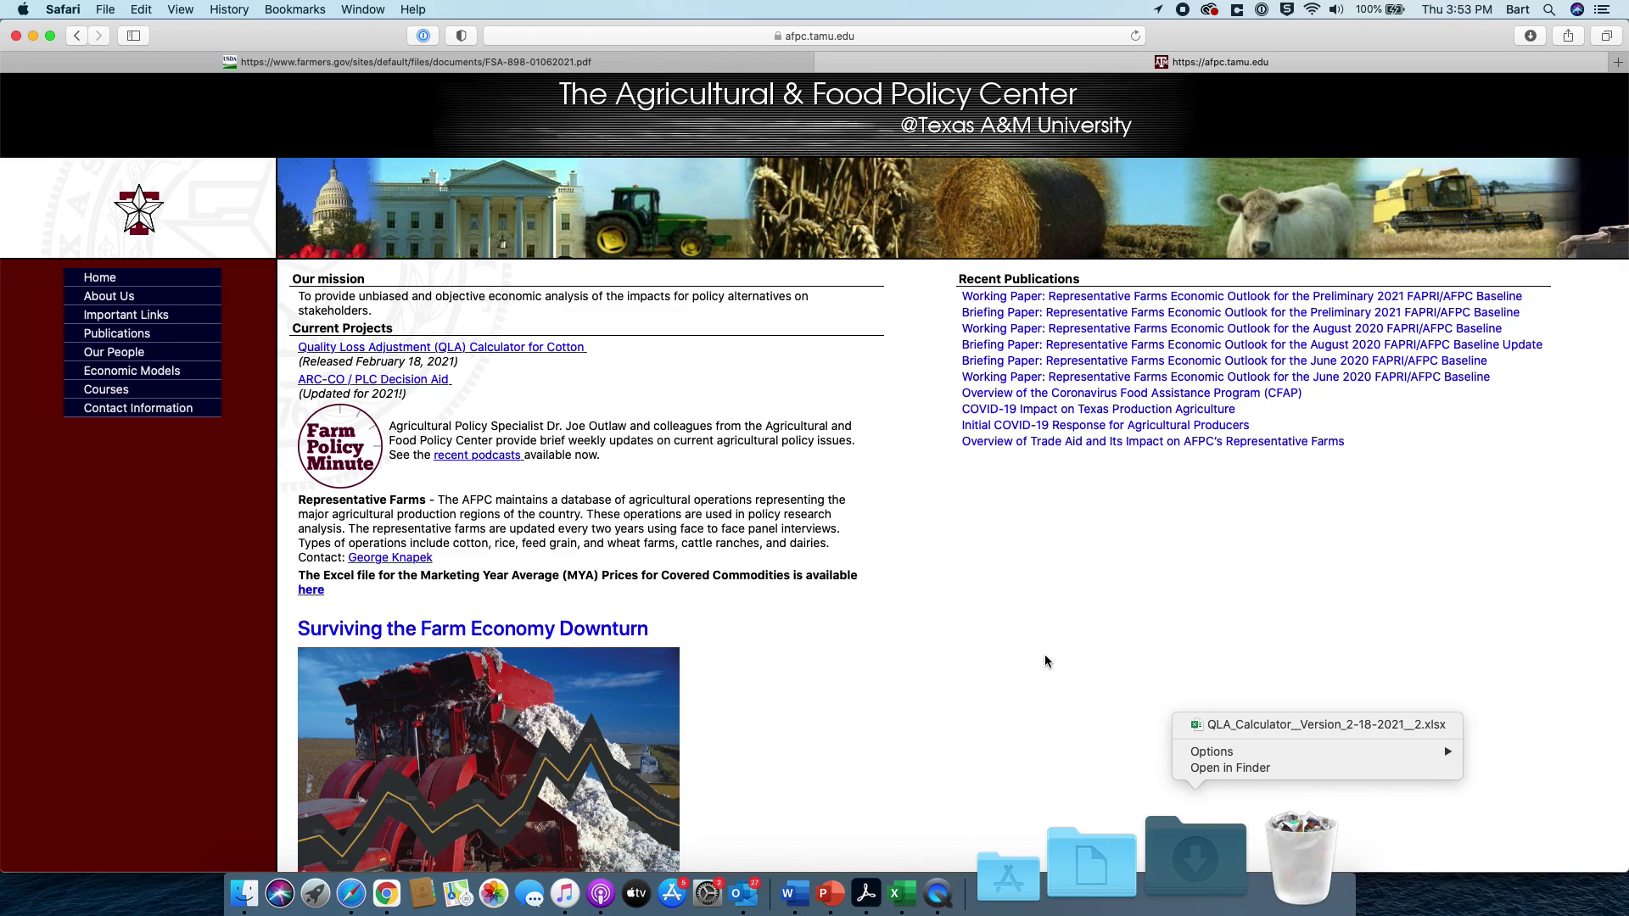
key(ctrl+Up)
click(483, 289)
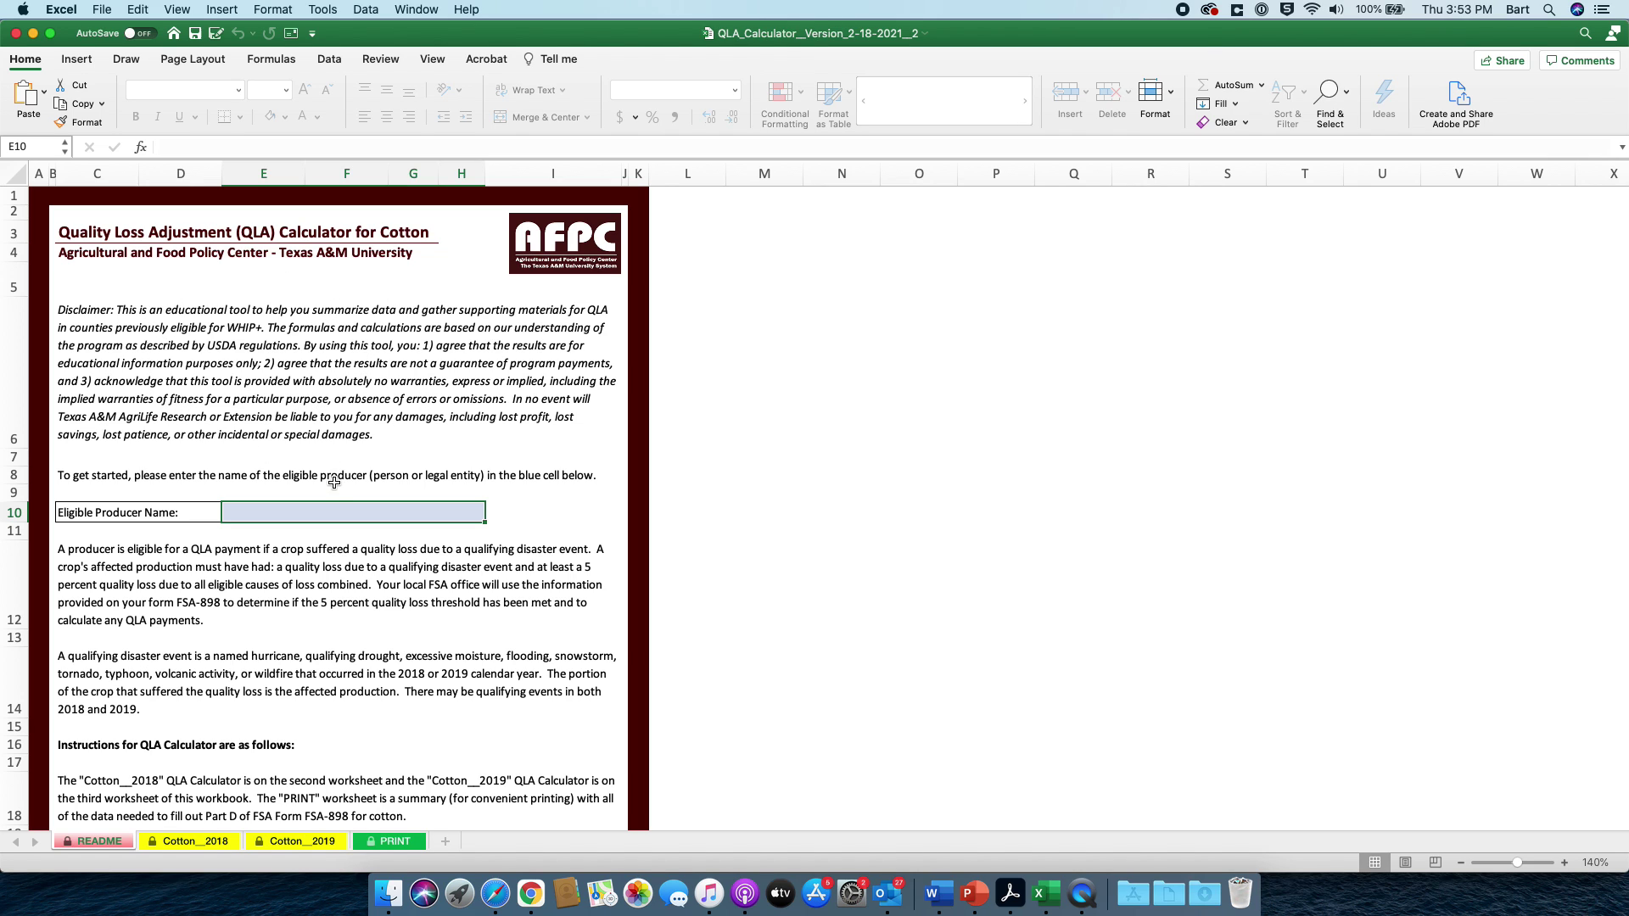
Enter the producer's business name in the Eligible Producer Name cell E10 on the README sheet.
scroll(353, 583, down, 5)
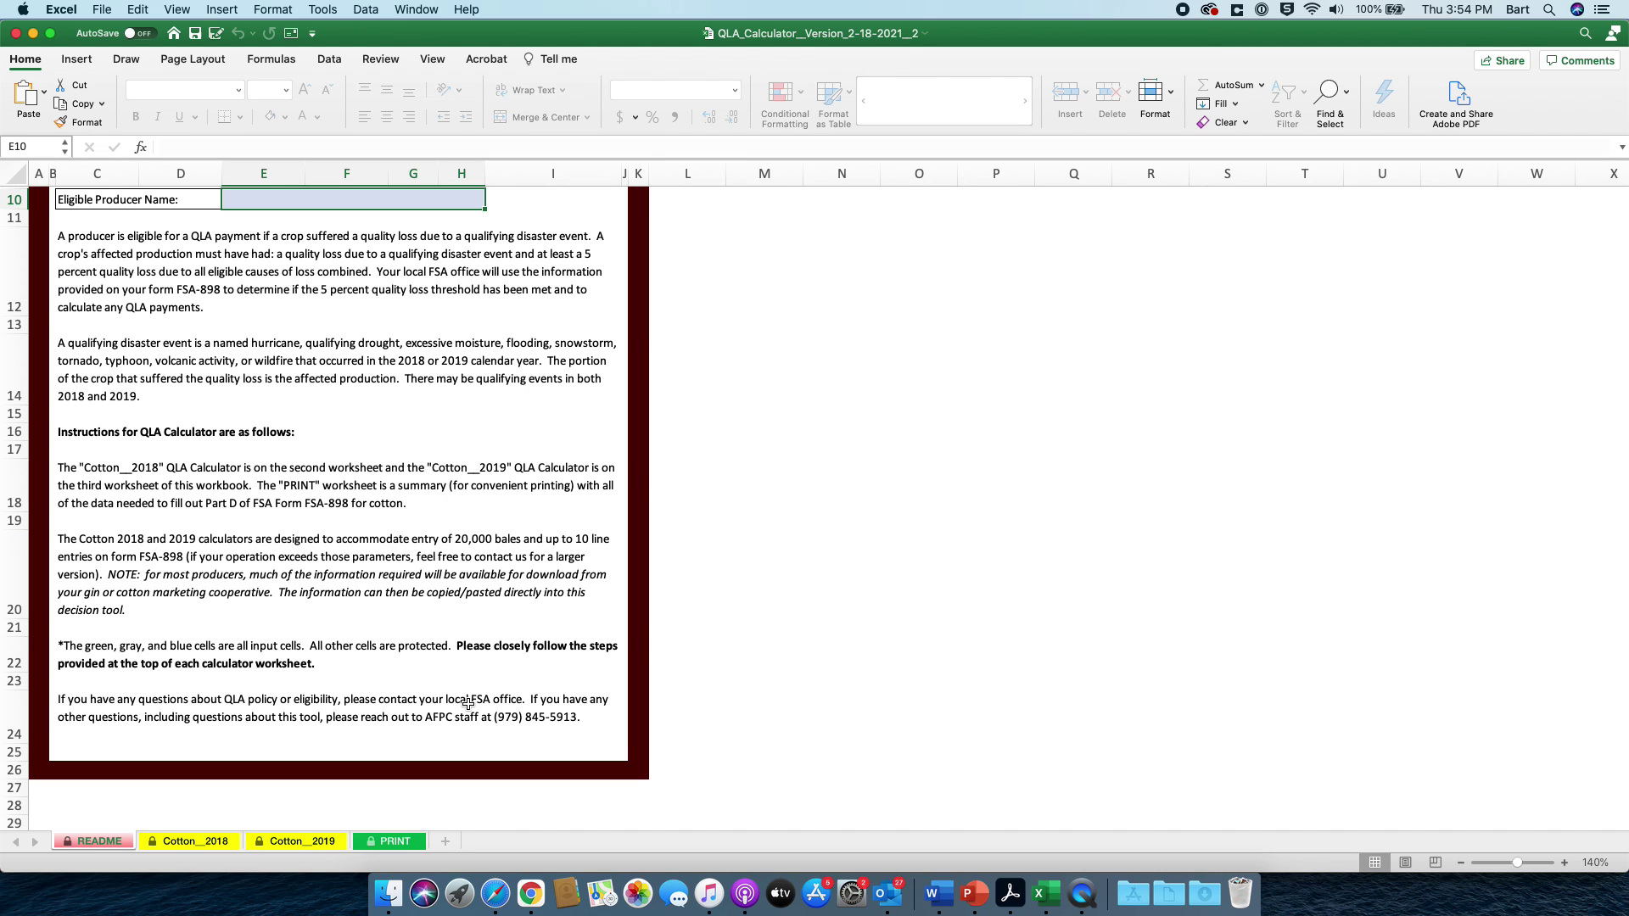
scroll(467, 703, up, 6)
click(368, 513)
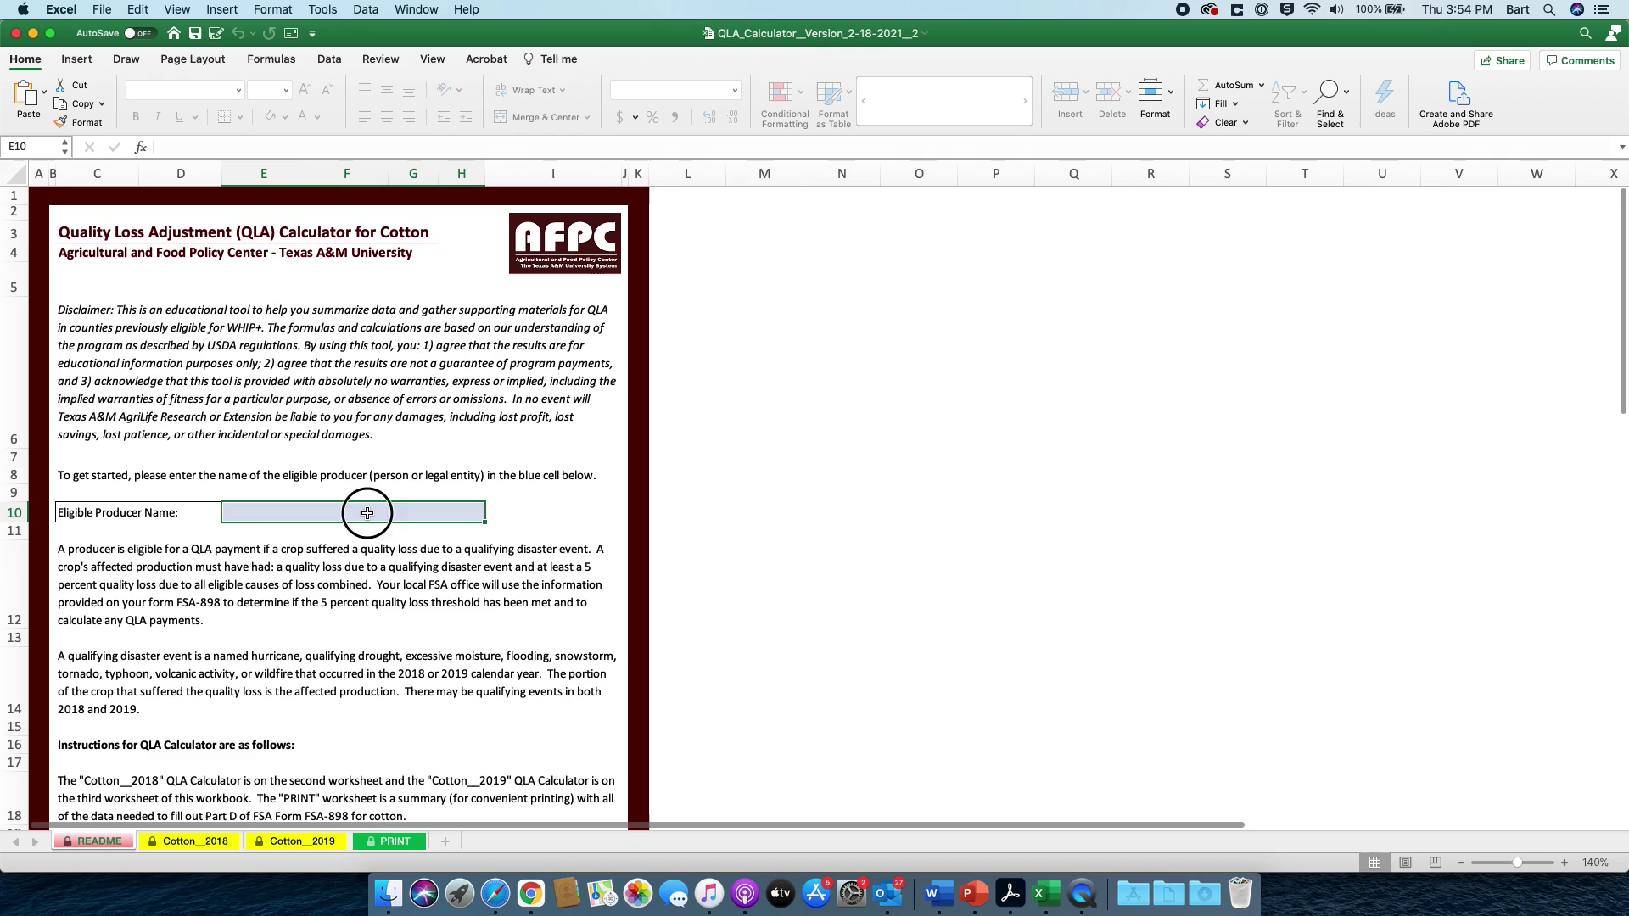
text(Aggie Farmer )
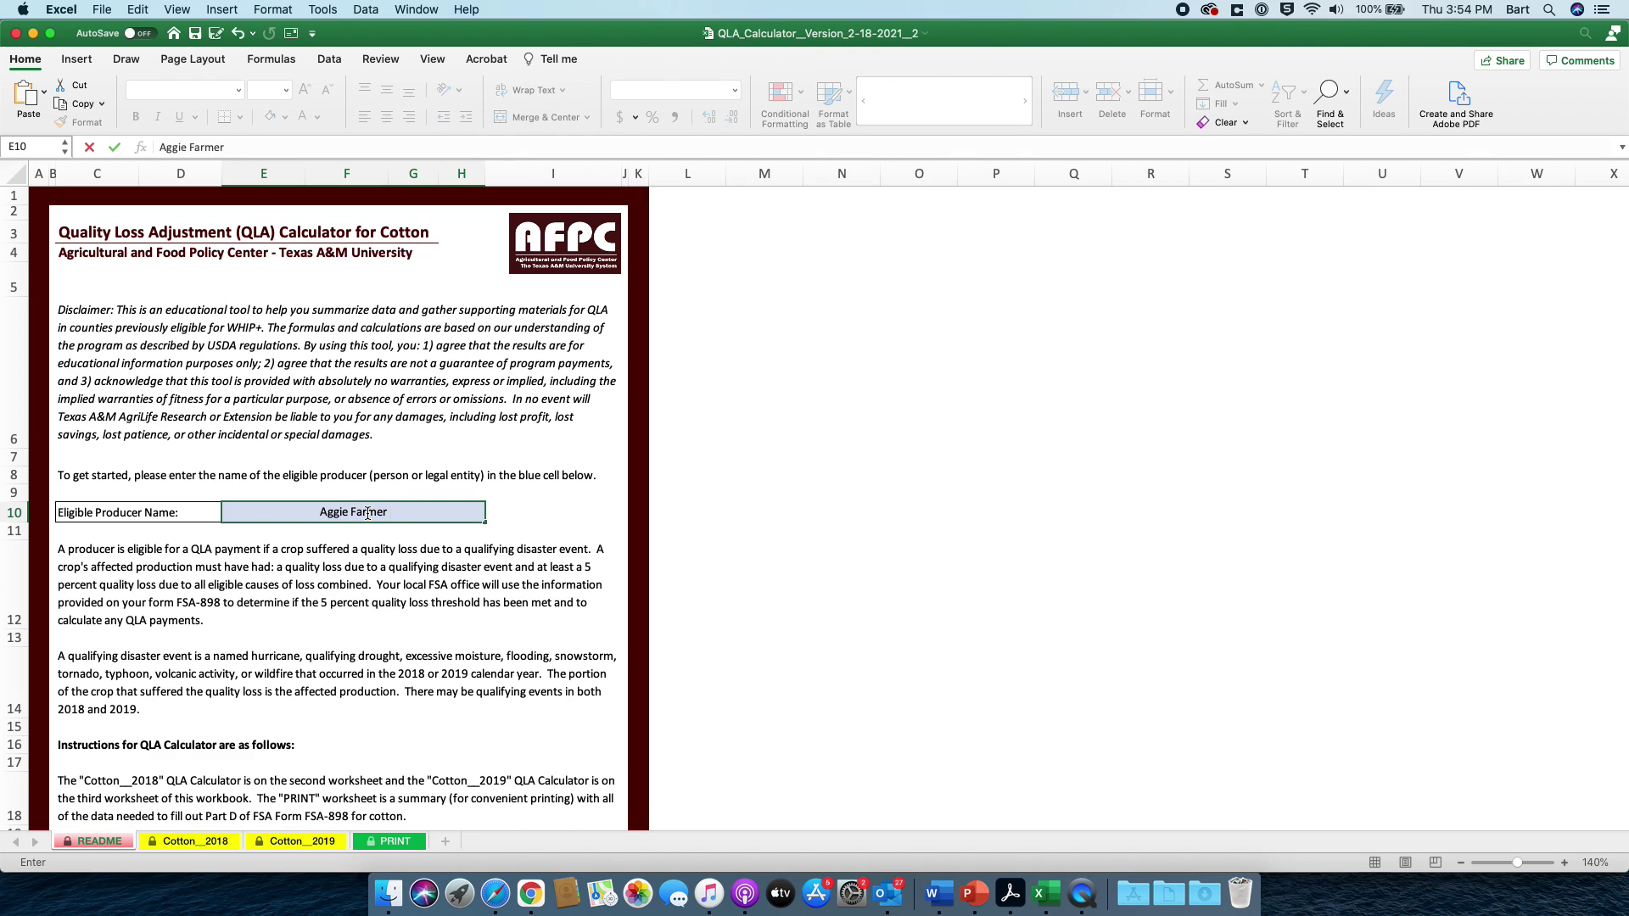
text(LLC)
key(Return)
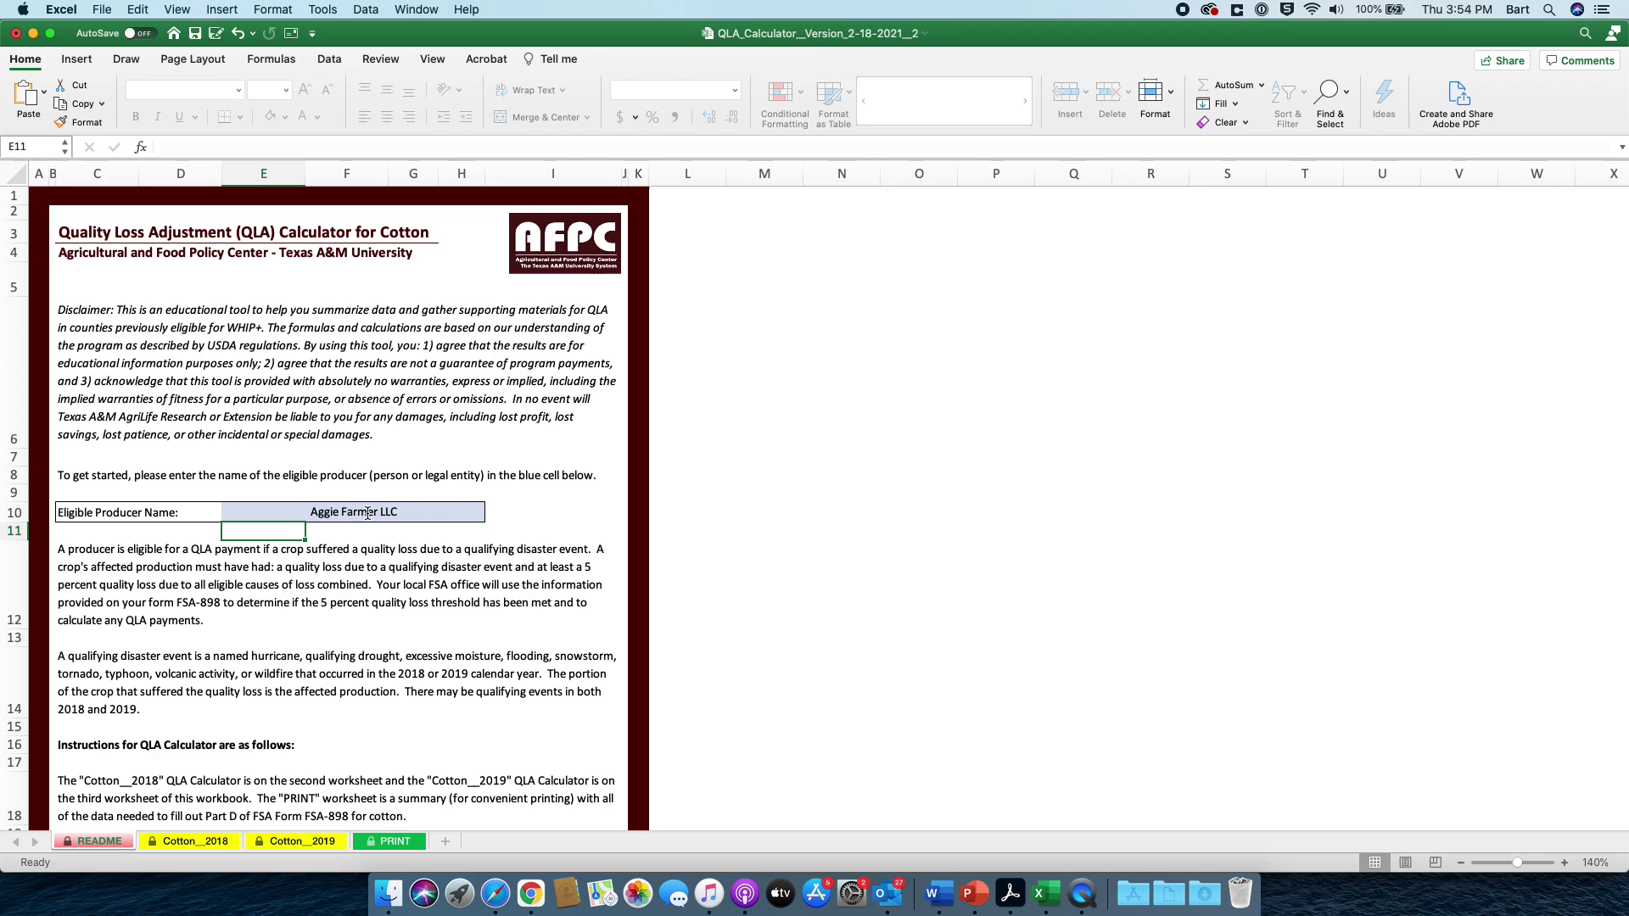
Switch to the Cotton_2018 worksheet, showing crop year 2018 with empty bale rows.
click(201, 842)
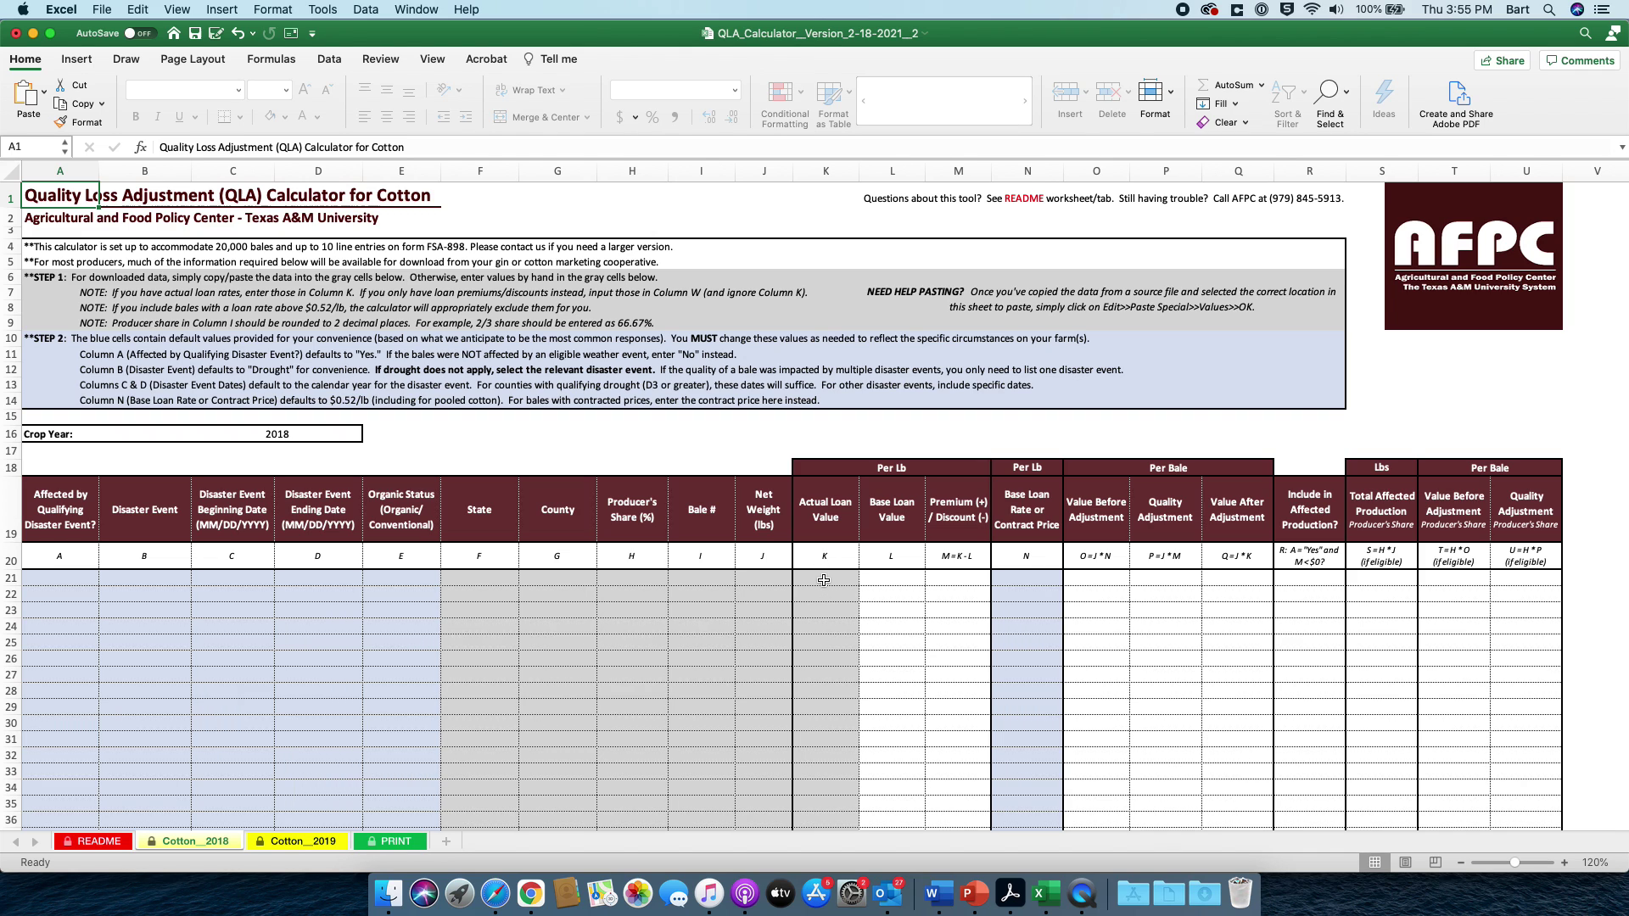
Look across the Cotton_2018 sheet and check the default Base Loan Value formula in L21.
scroll(824, 580, right, 3)
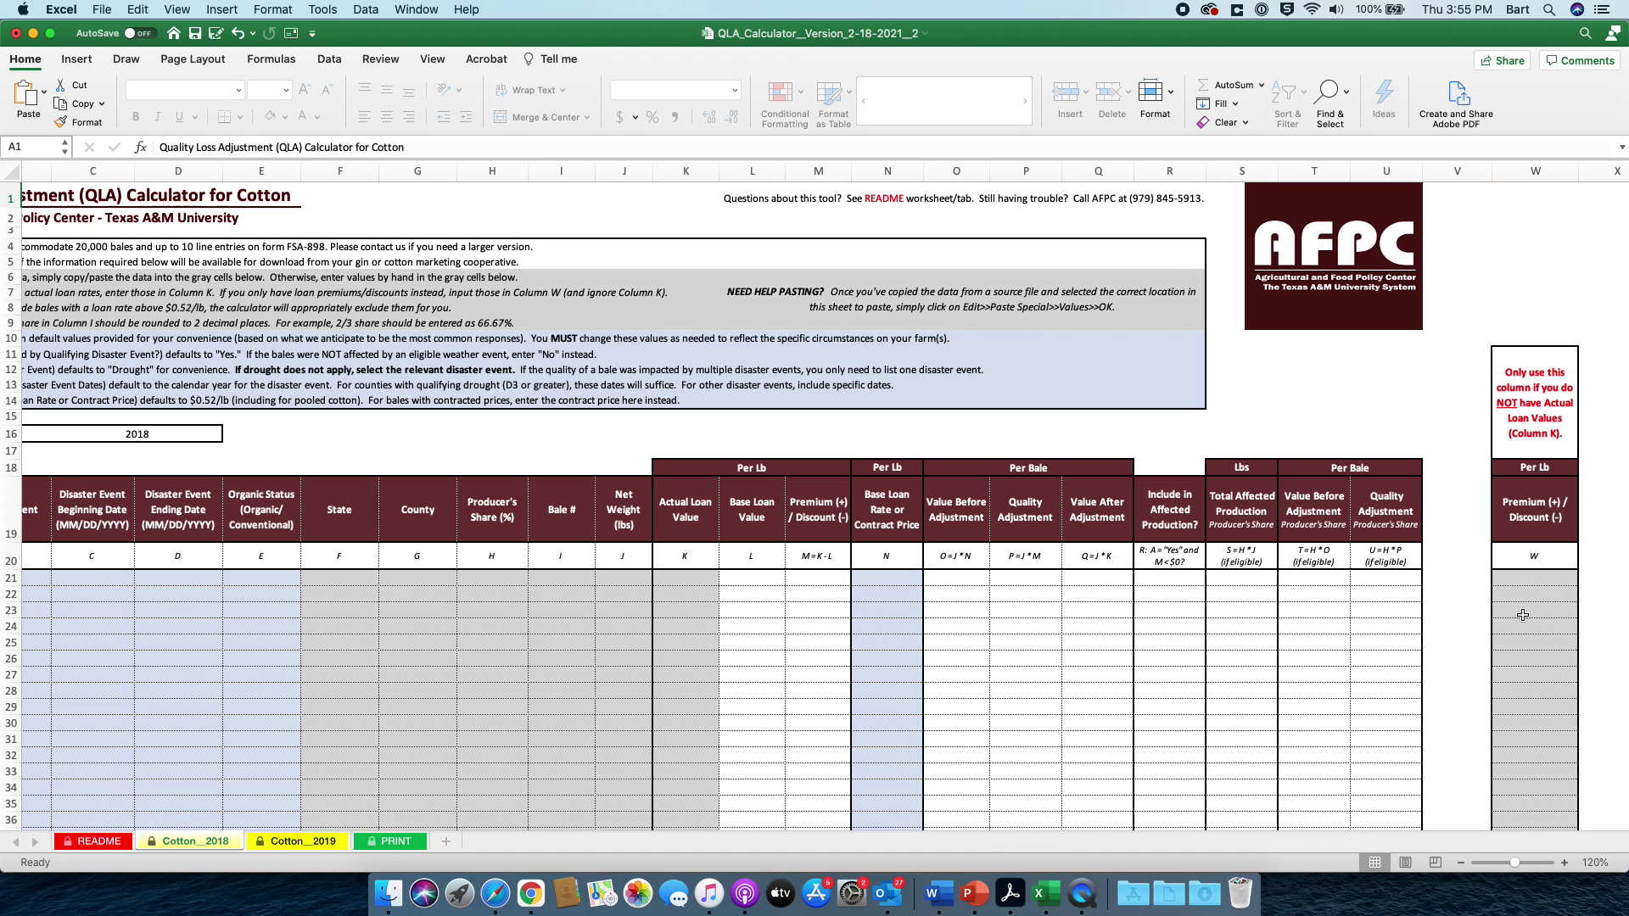
scroll(1281, 778, left, 3)
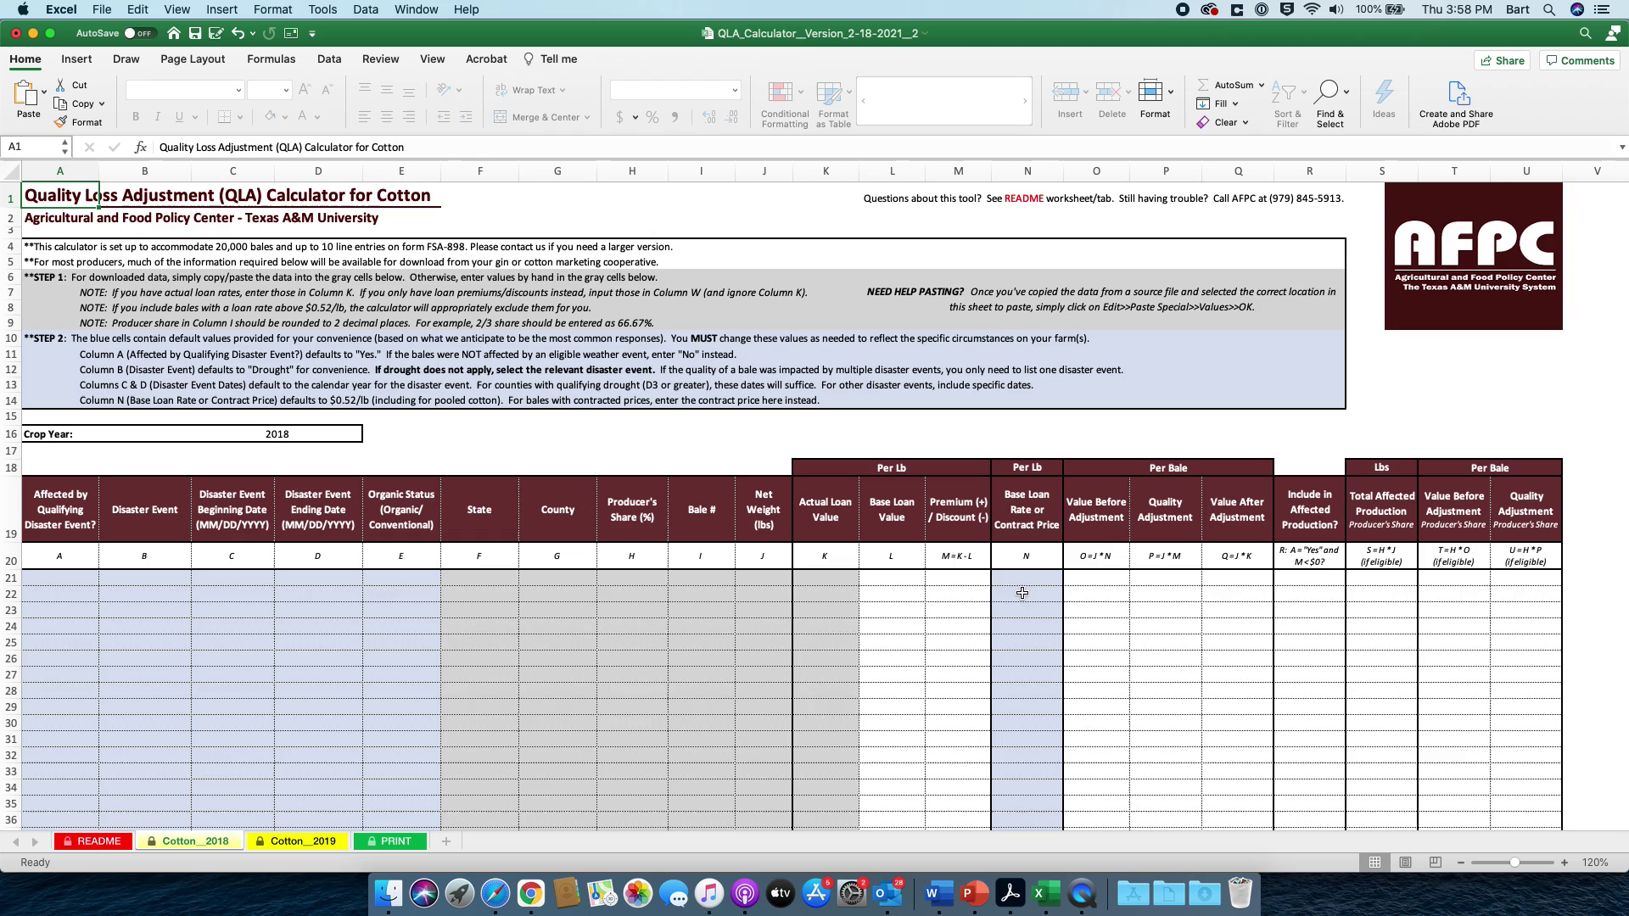
click(884, 577)
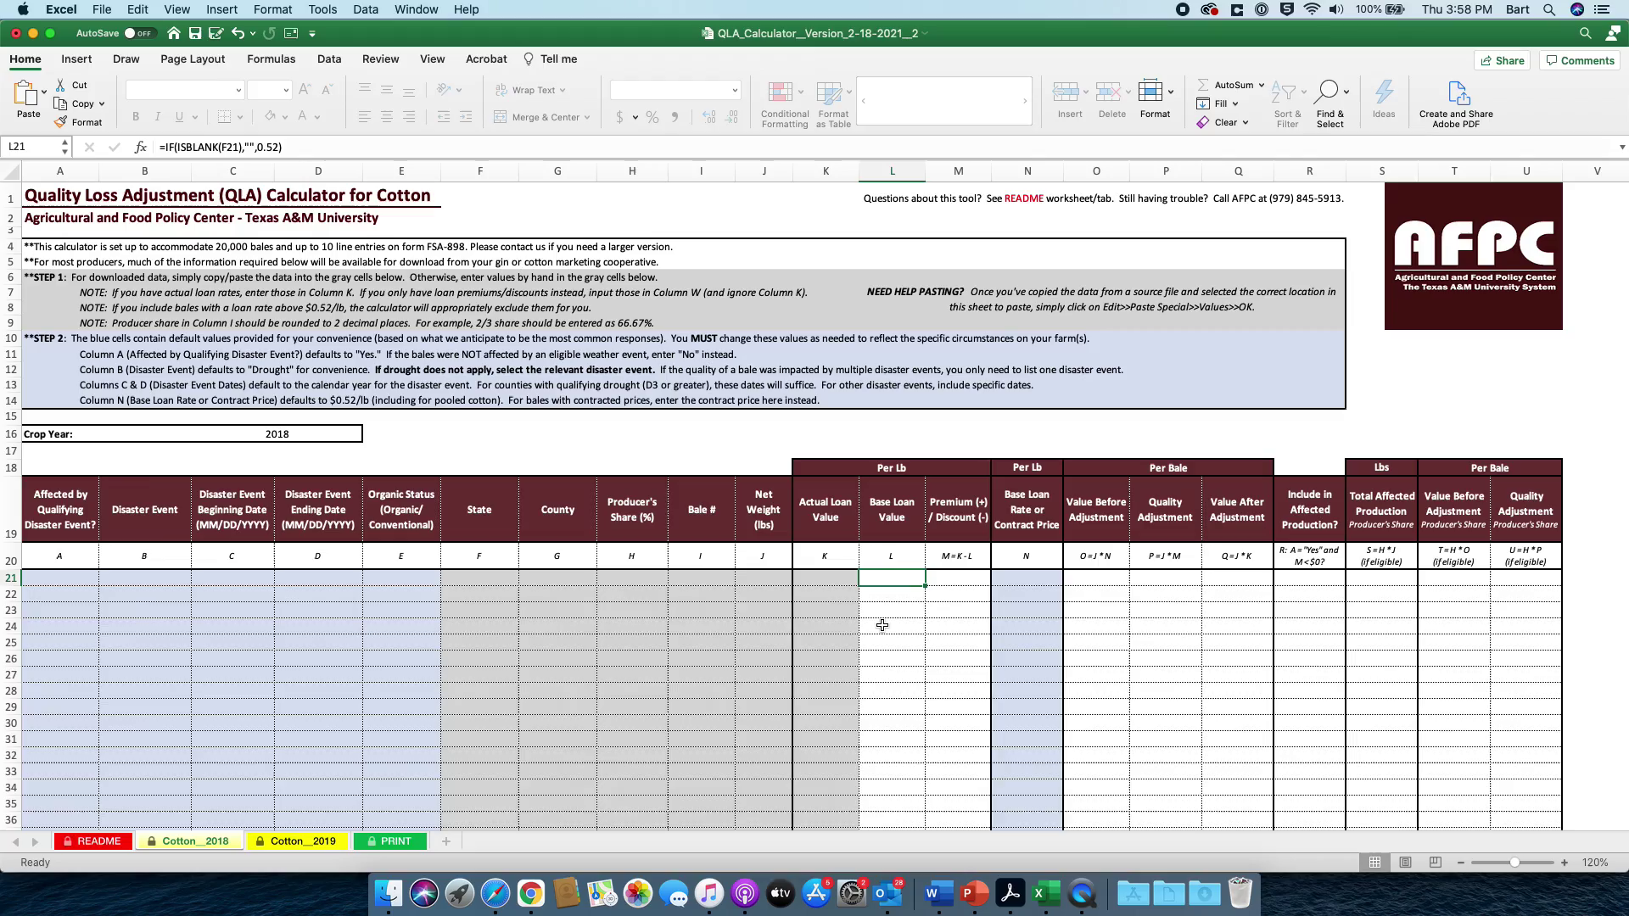
key(ctrl+Up)
Copy the bale records in columns A–F, rows 2–576, from the 2018 bale-data CSV.
click(457, 597)
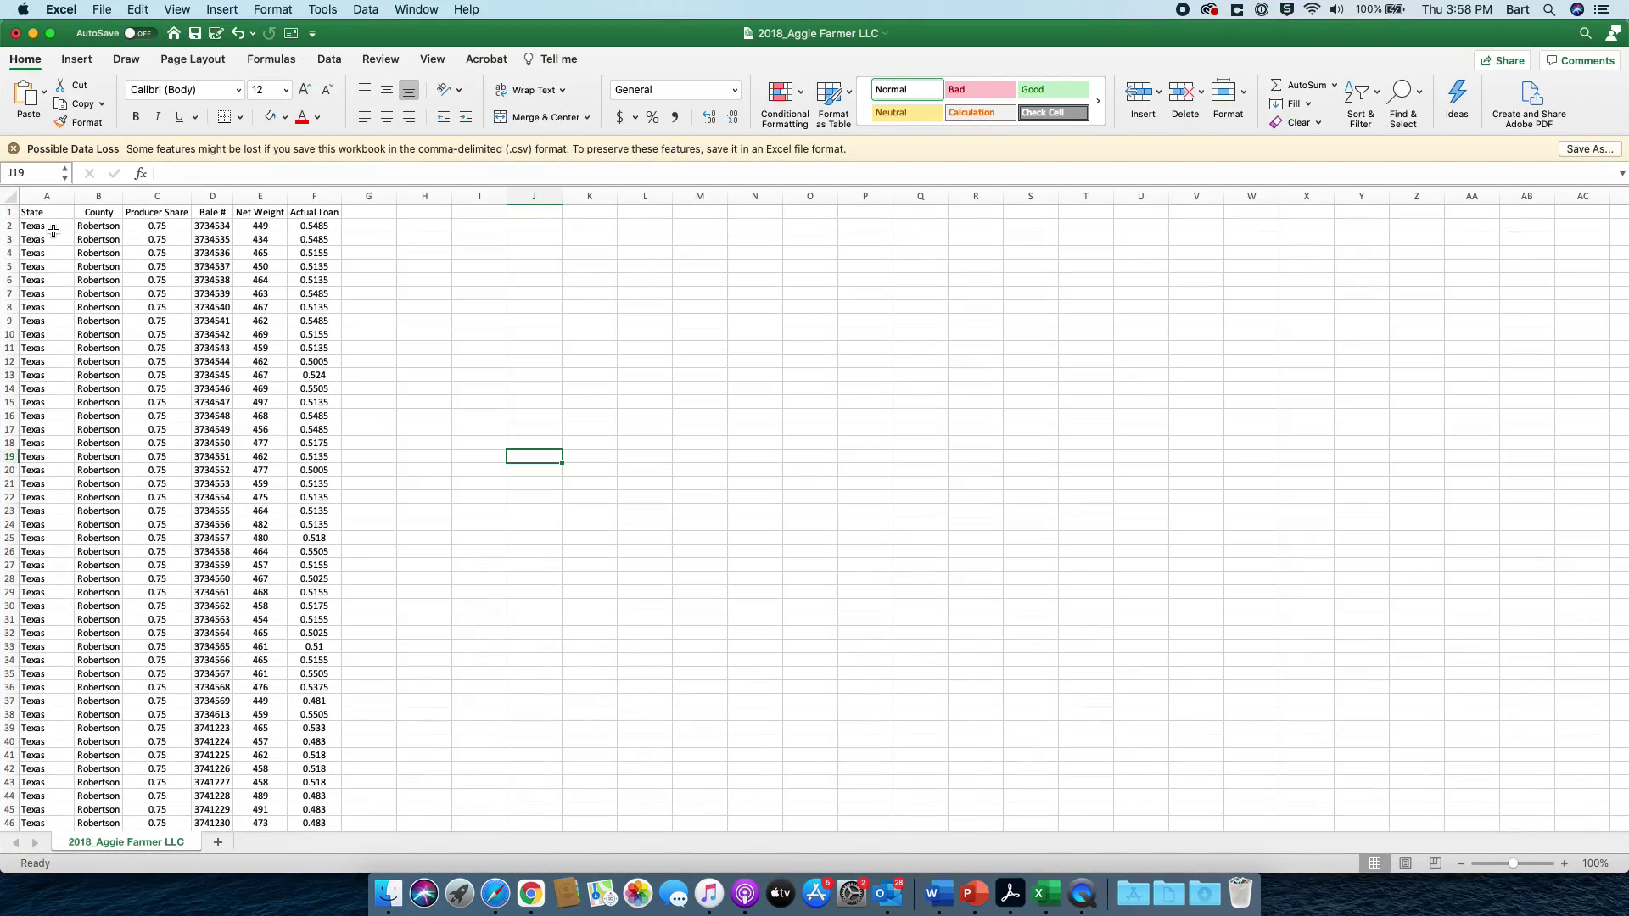
drag(47, 229, 302, 776)
click(137, 9)
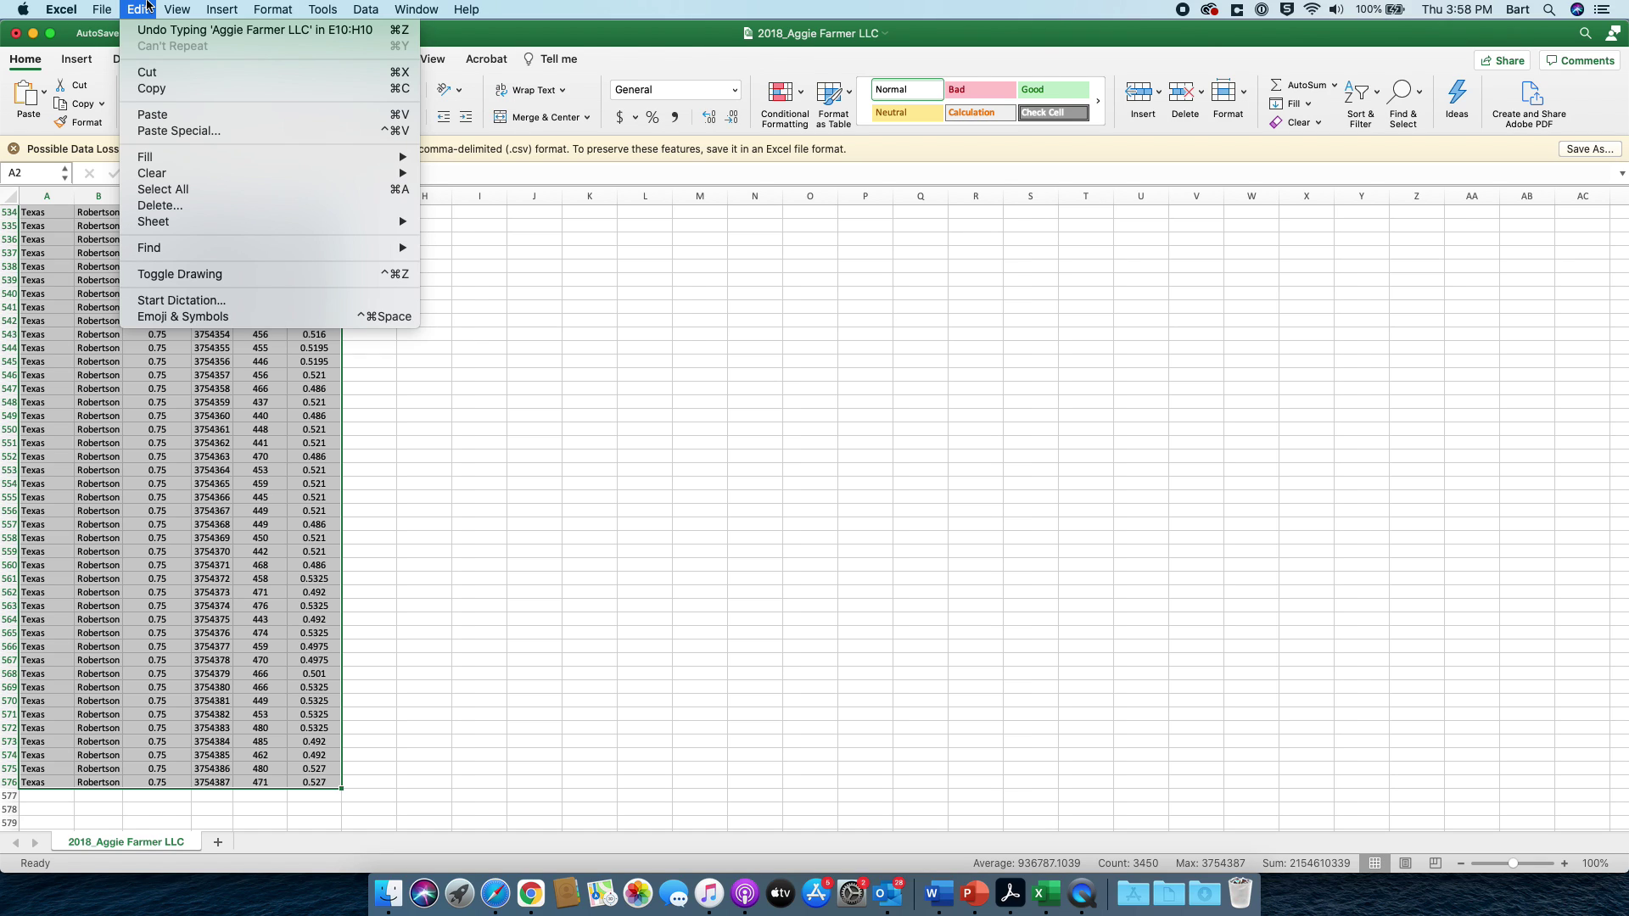
click(151, 88)
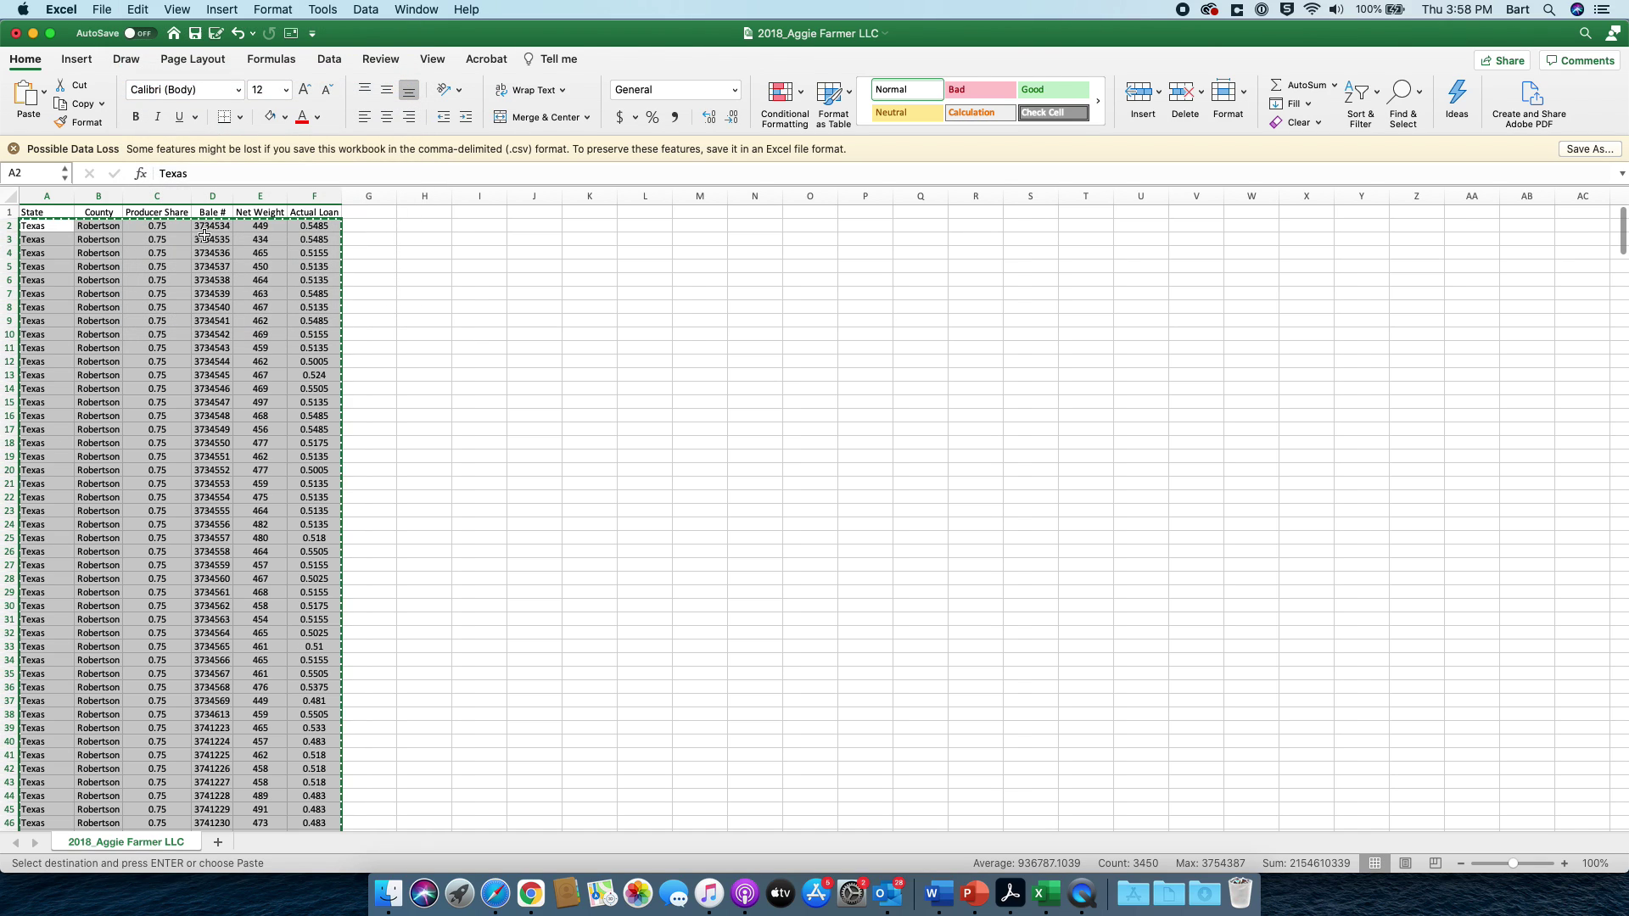
key(ctrl+Up)
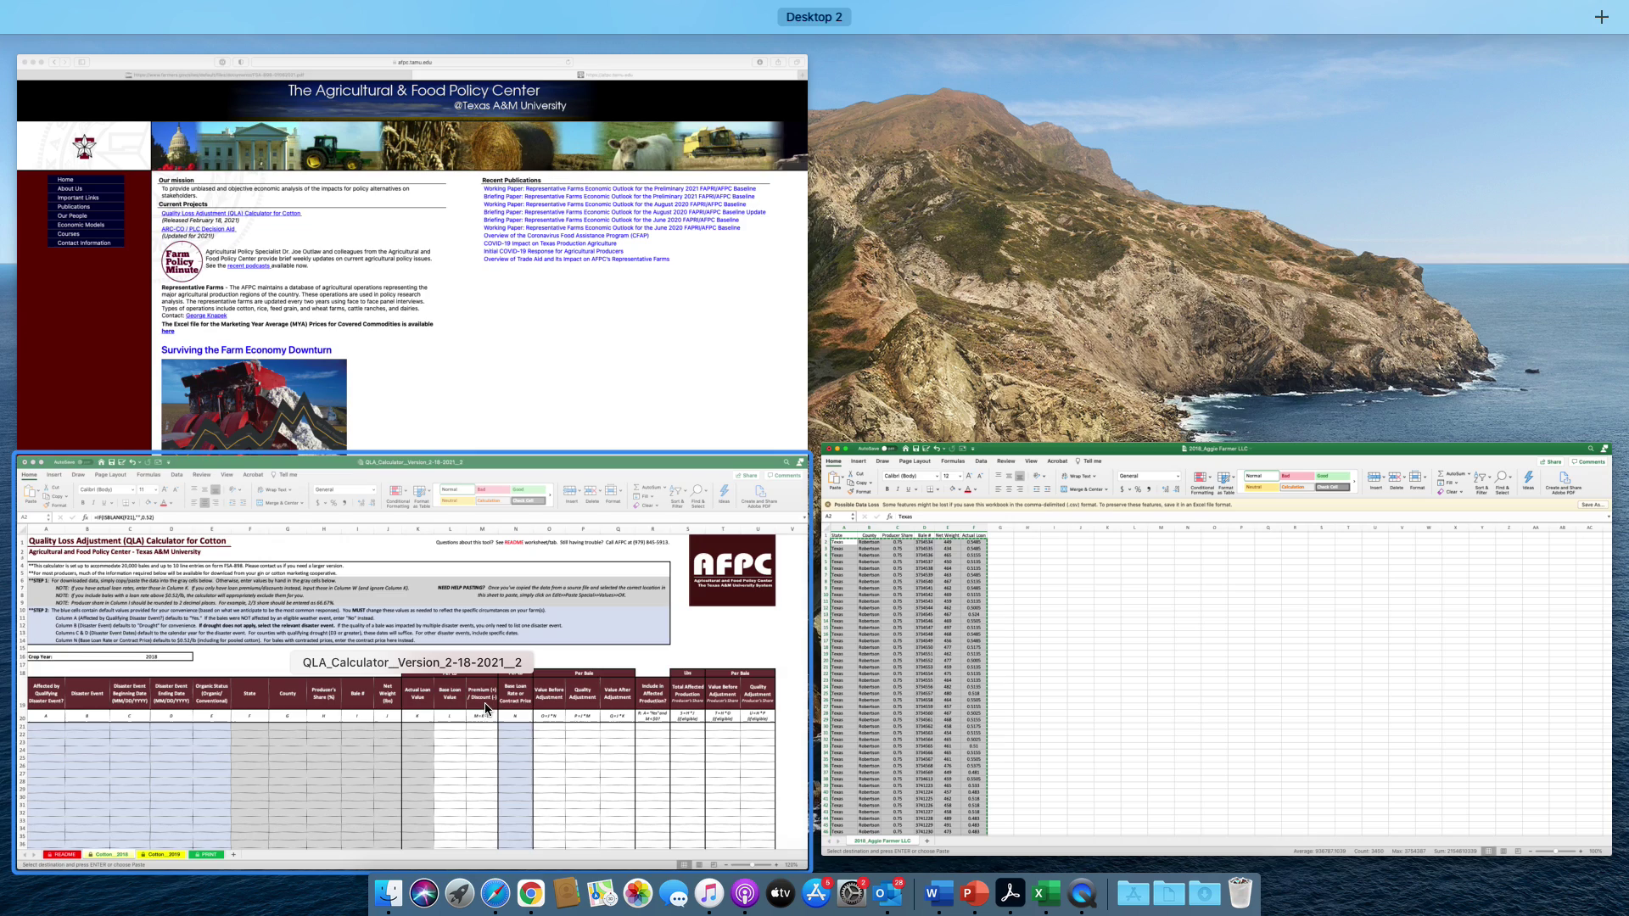
Paste the copied bale records as values only into the Cotton_2018 calculator at F21.
click(487, 706)
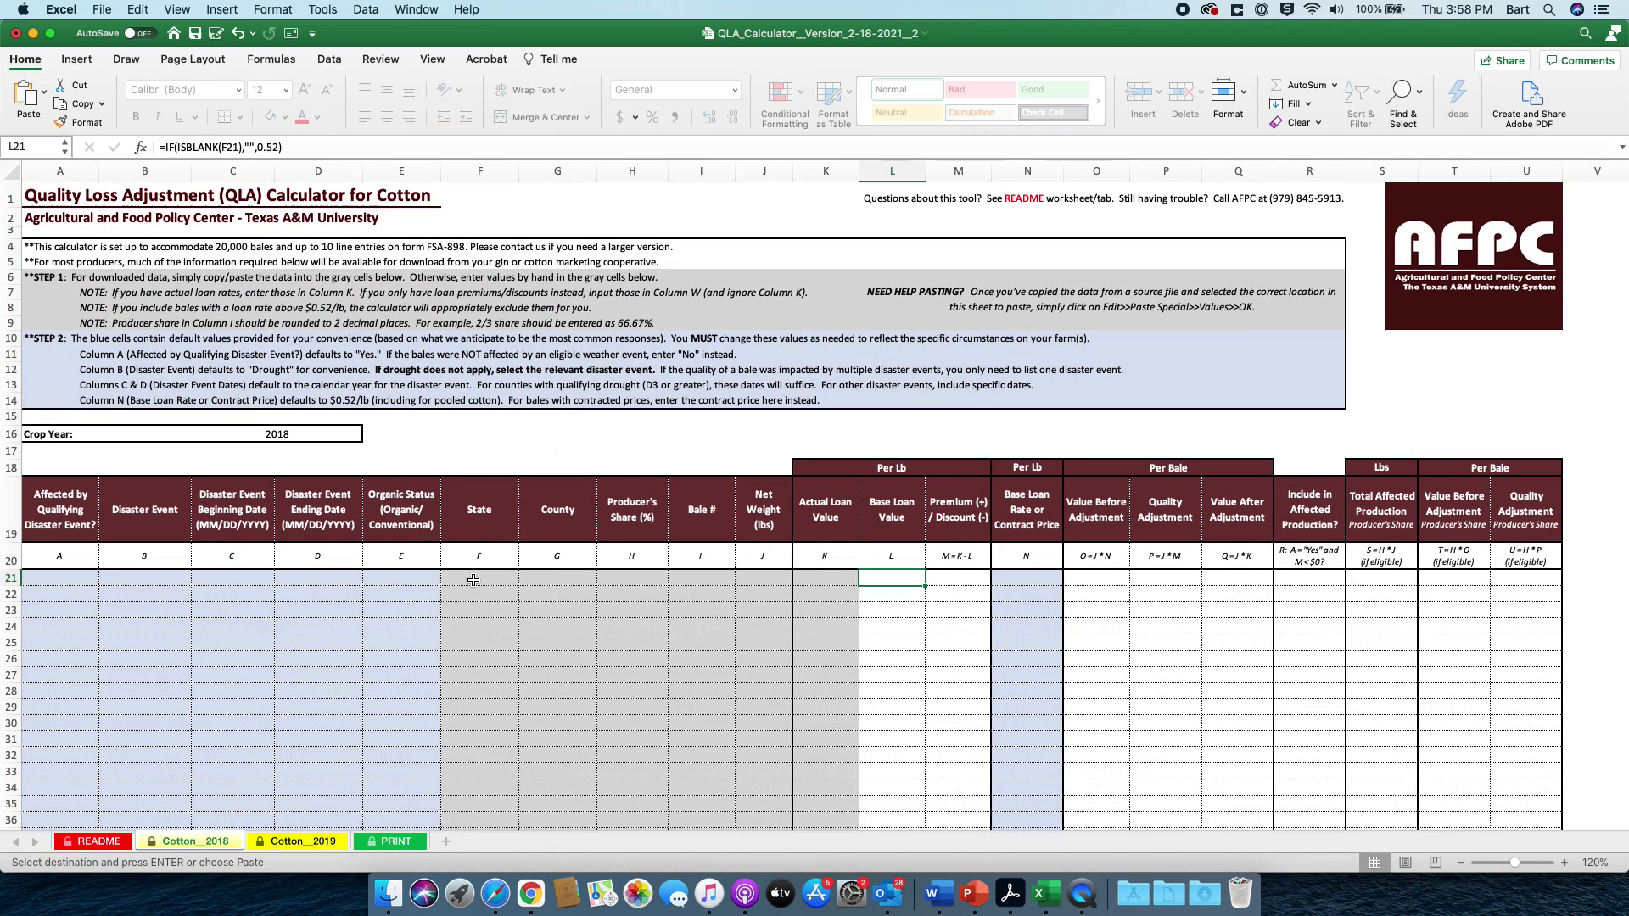
click(475, 579)
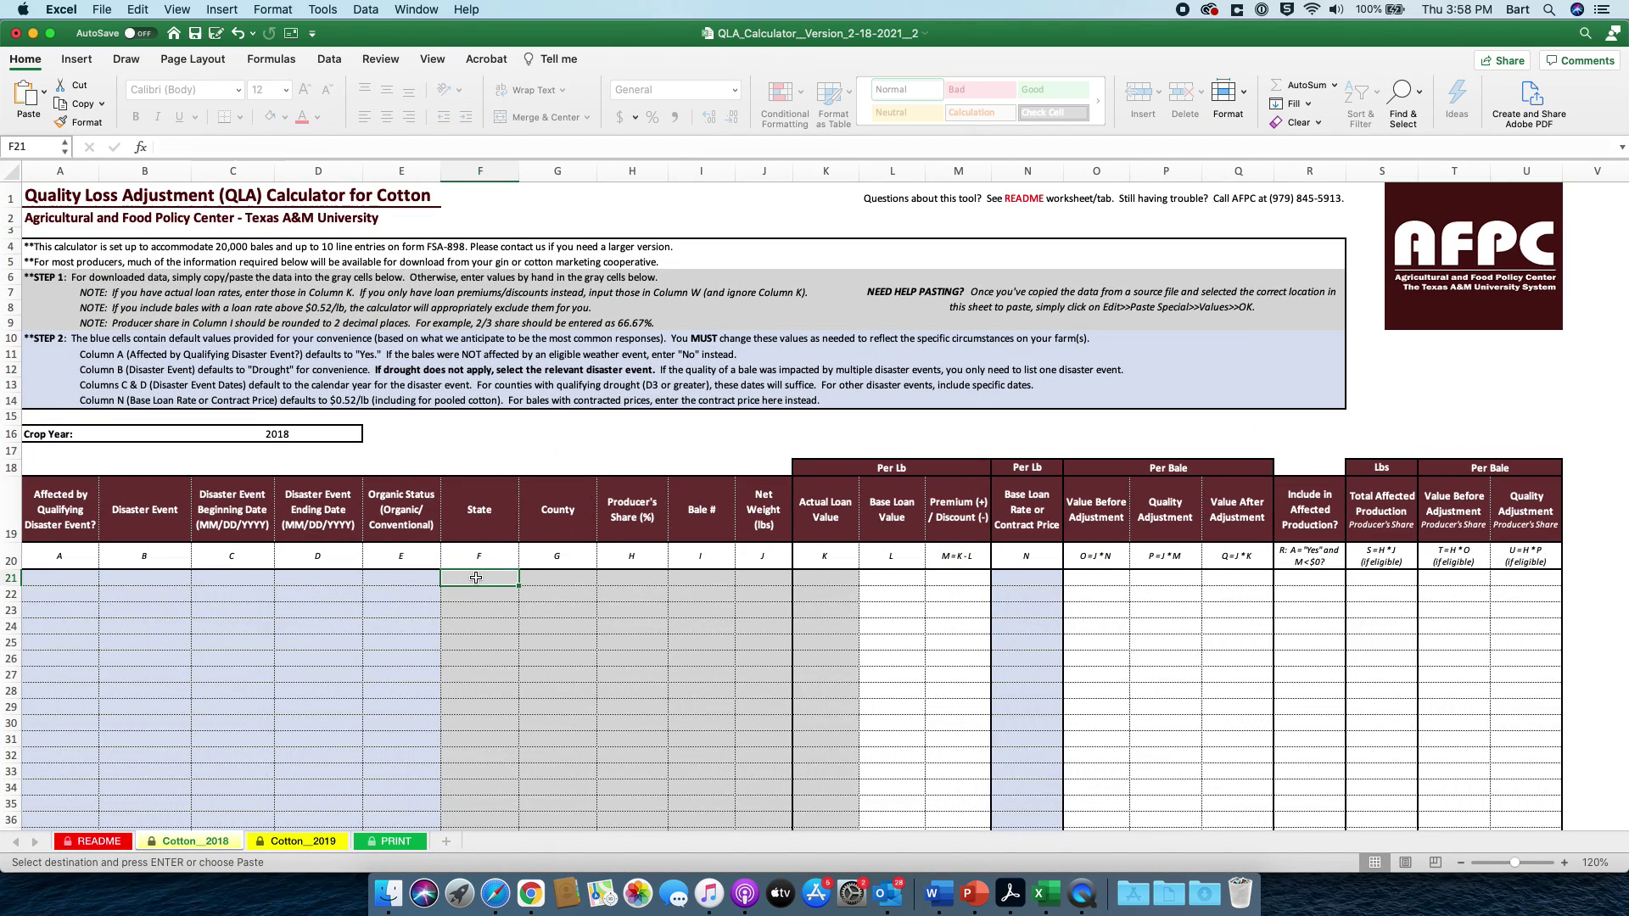
click(138, 9)
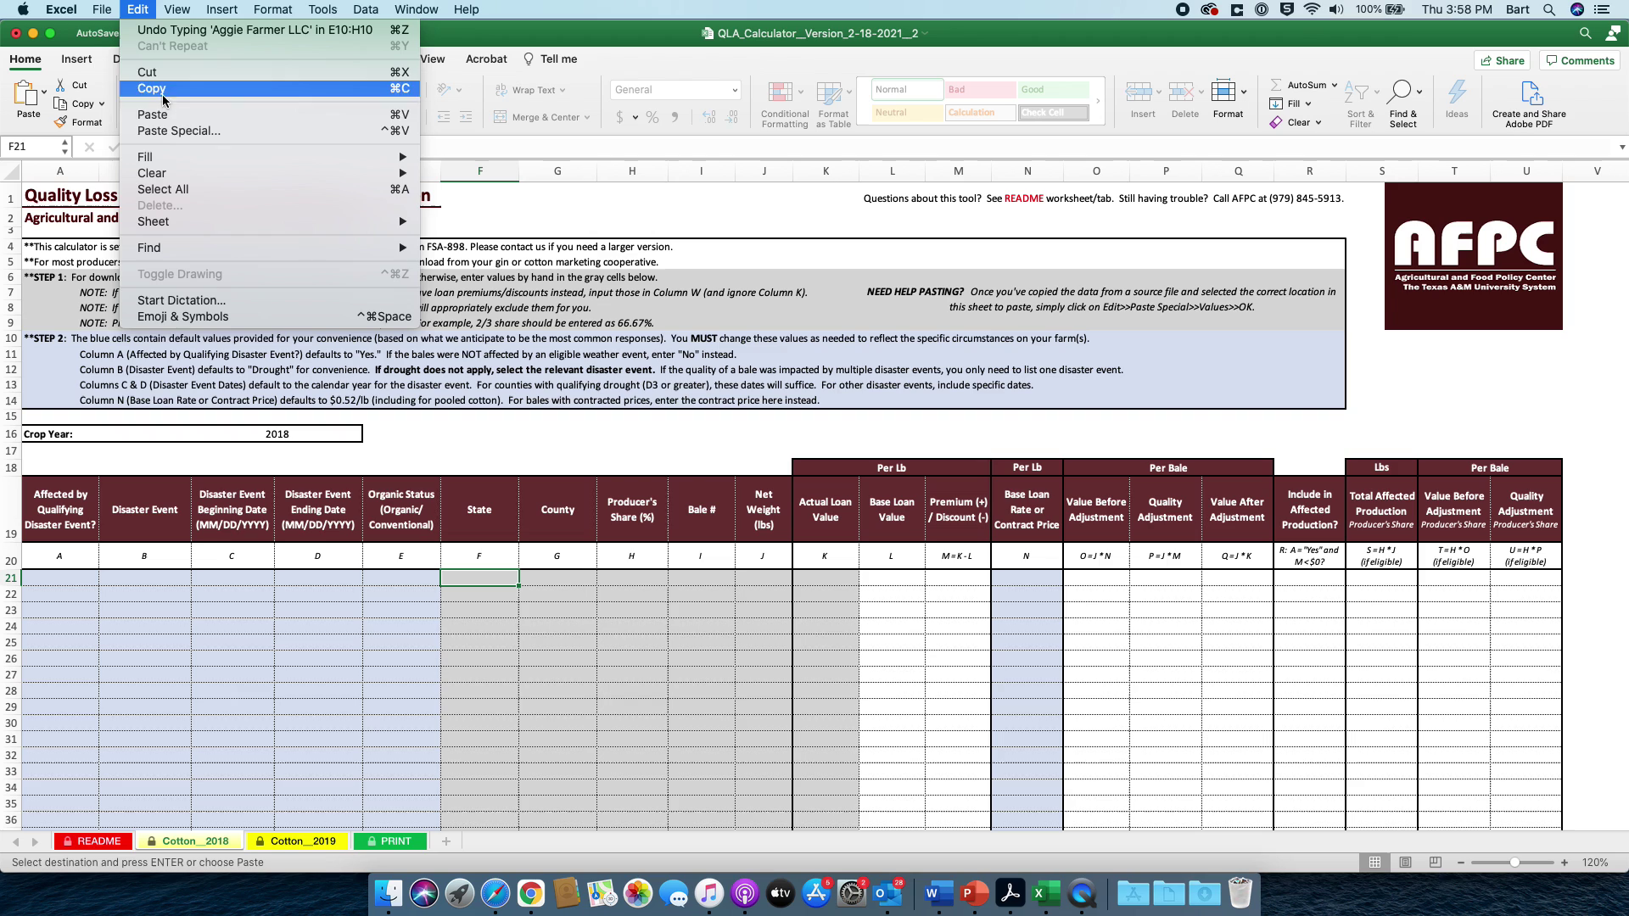
click(166, 129)
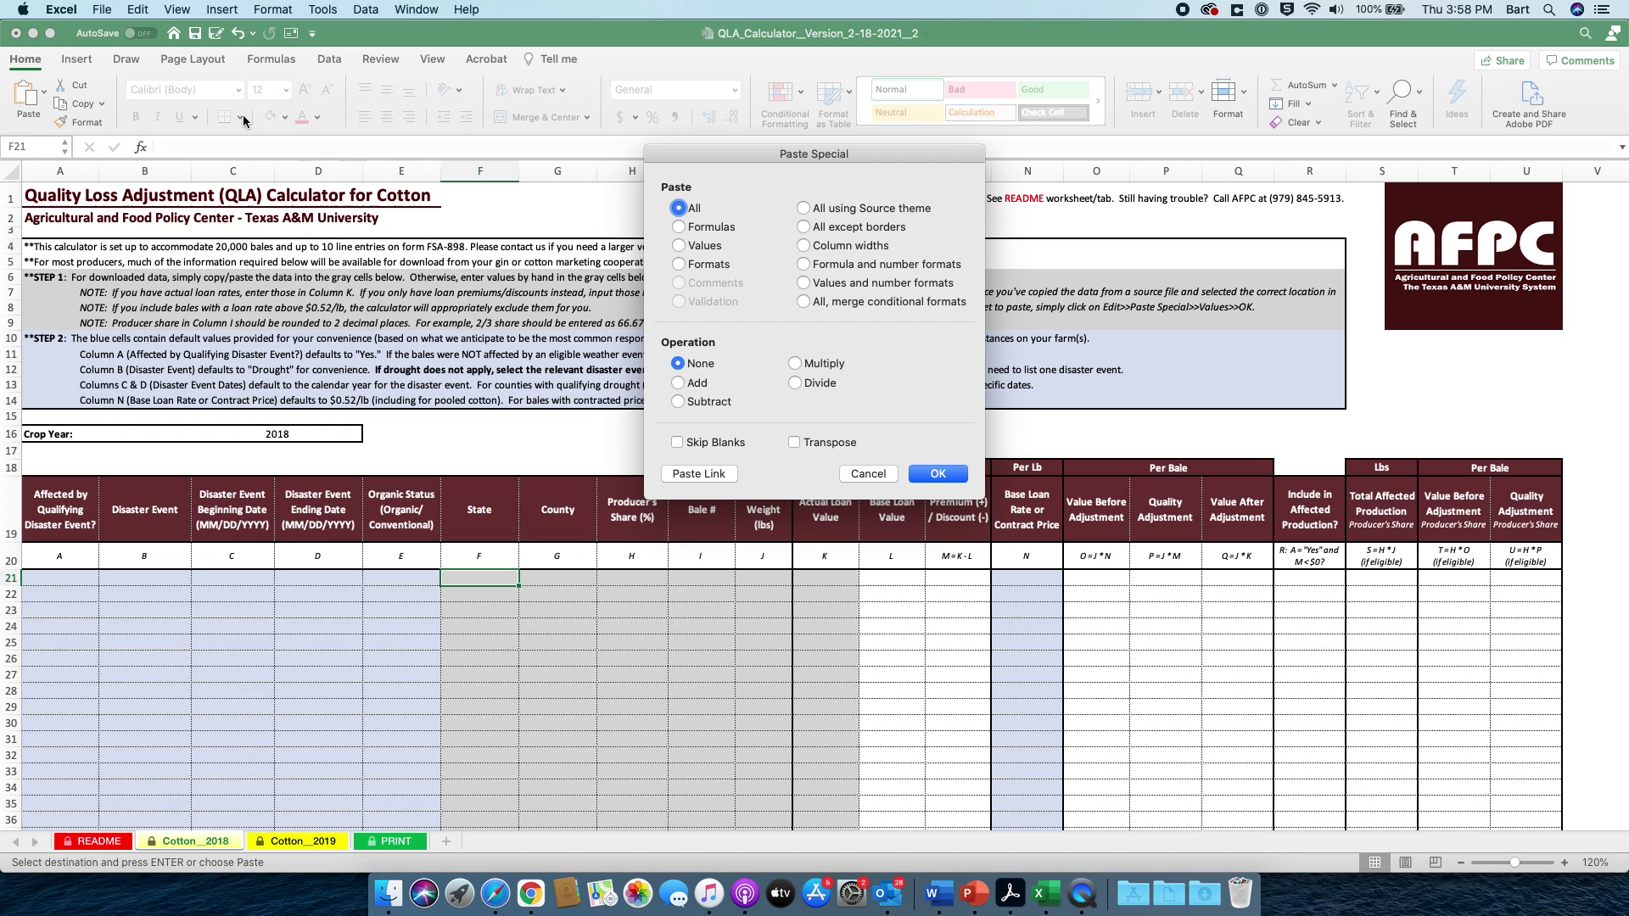
click(680, 245)
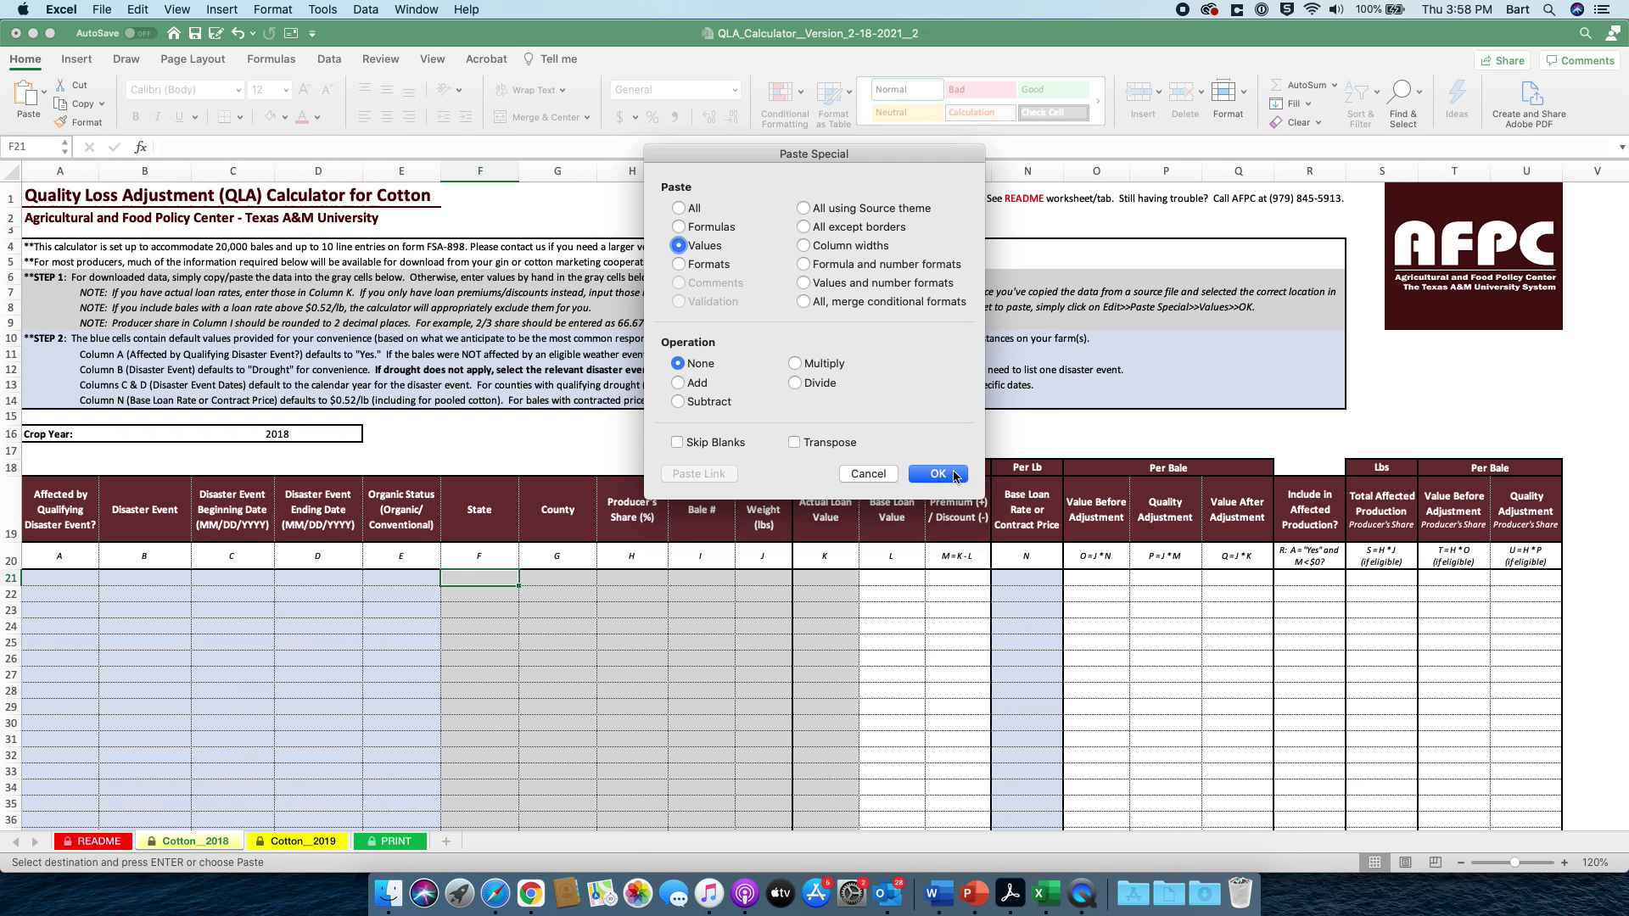
click(954, 476)
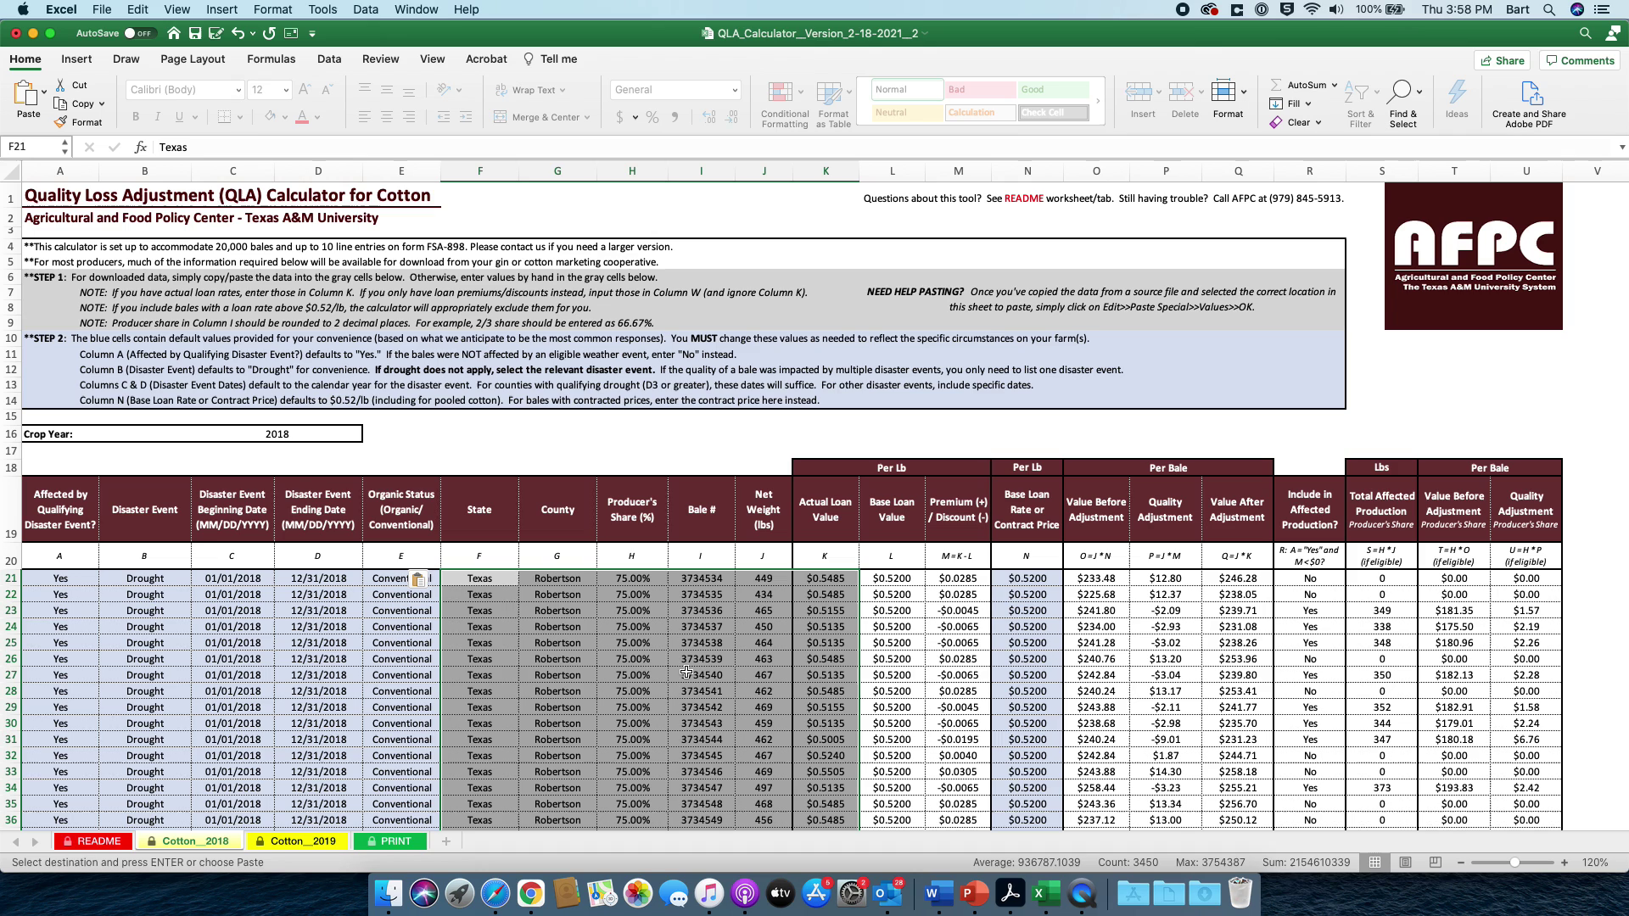
scroll(686, 673, down, 4)
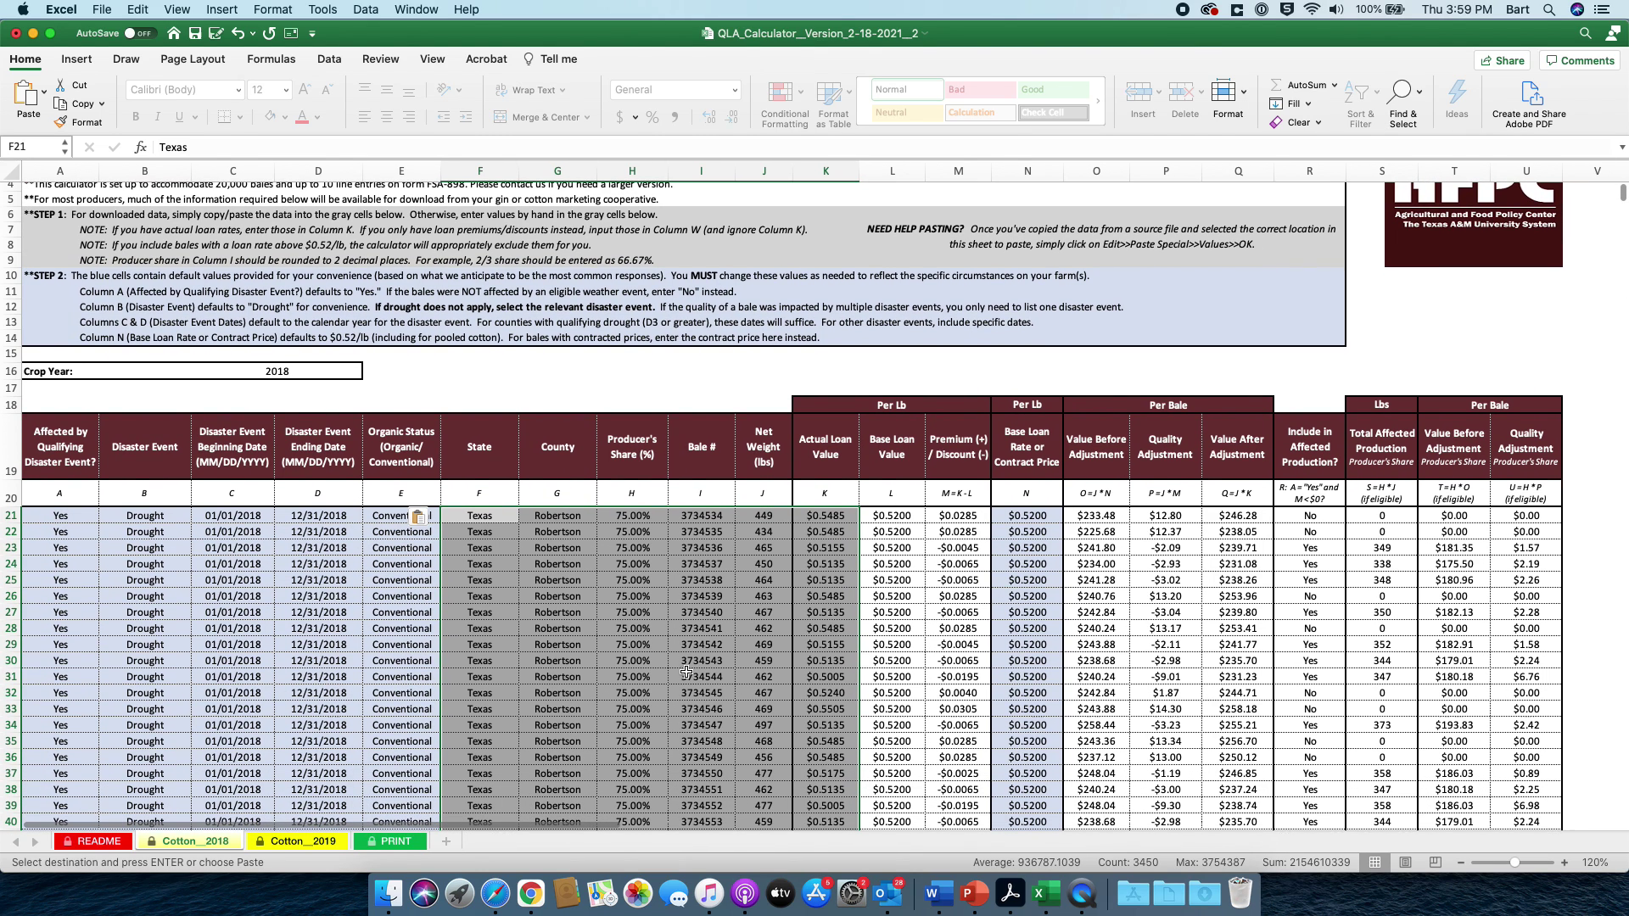
scroll(686, 673, down, 2)
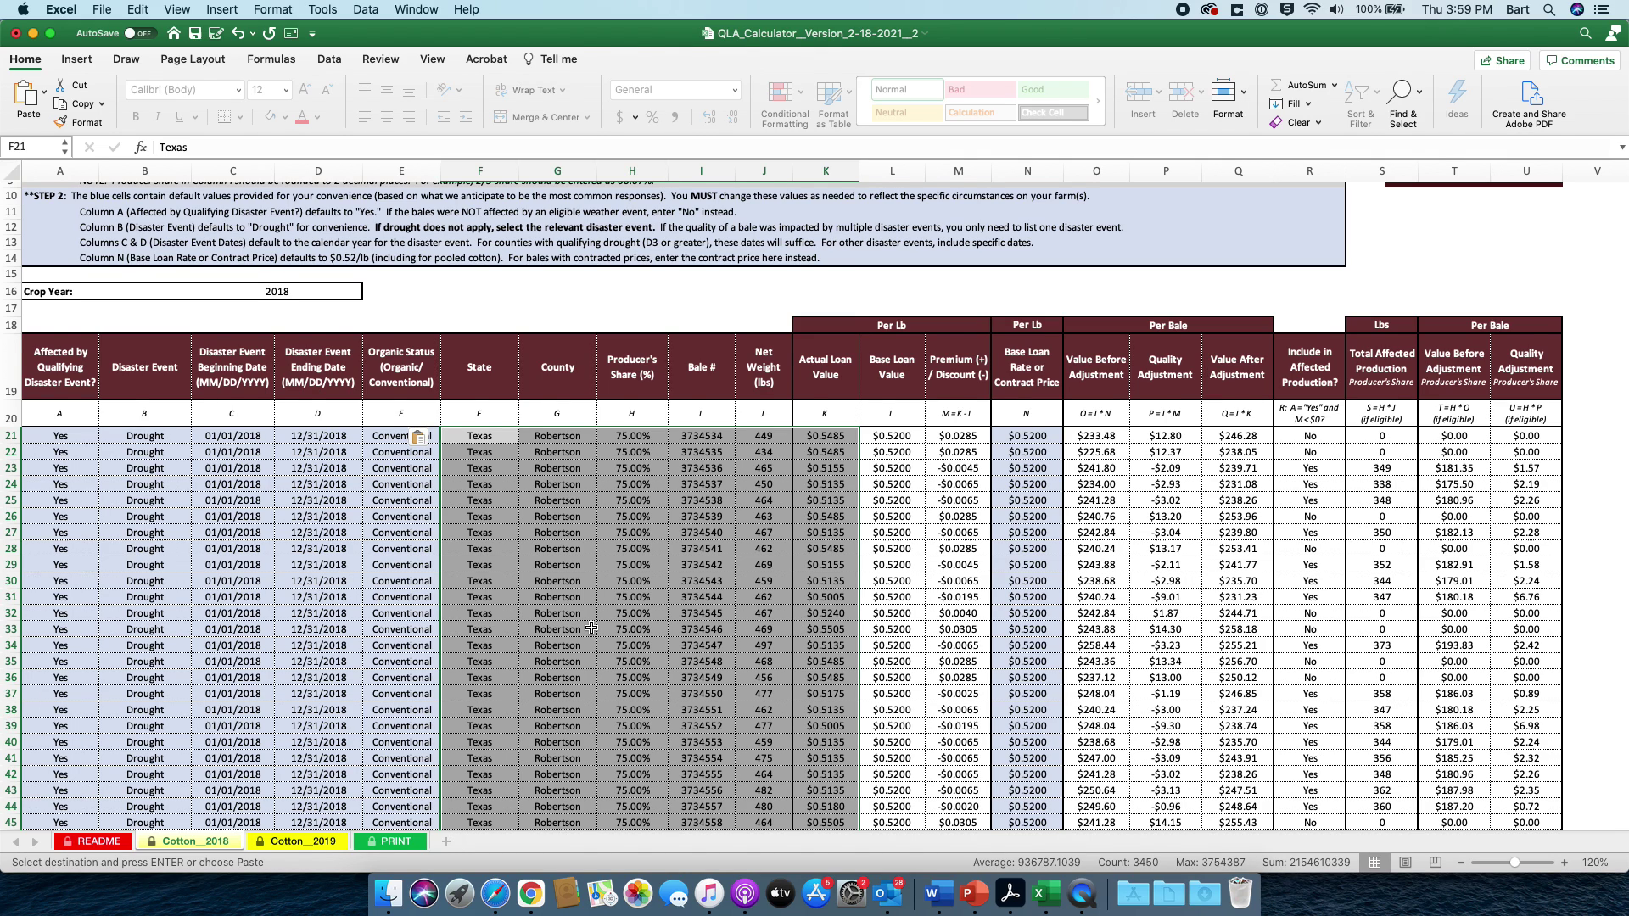
scroll(592, 629, up, 2)
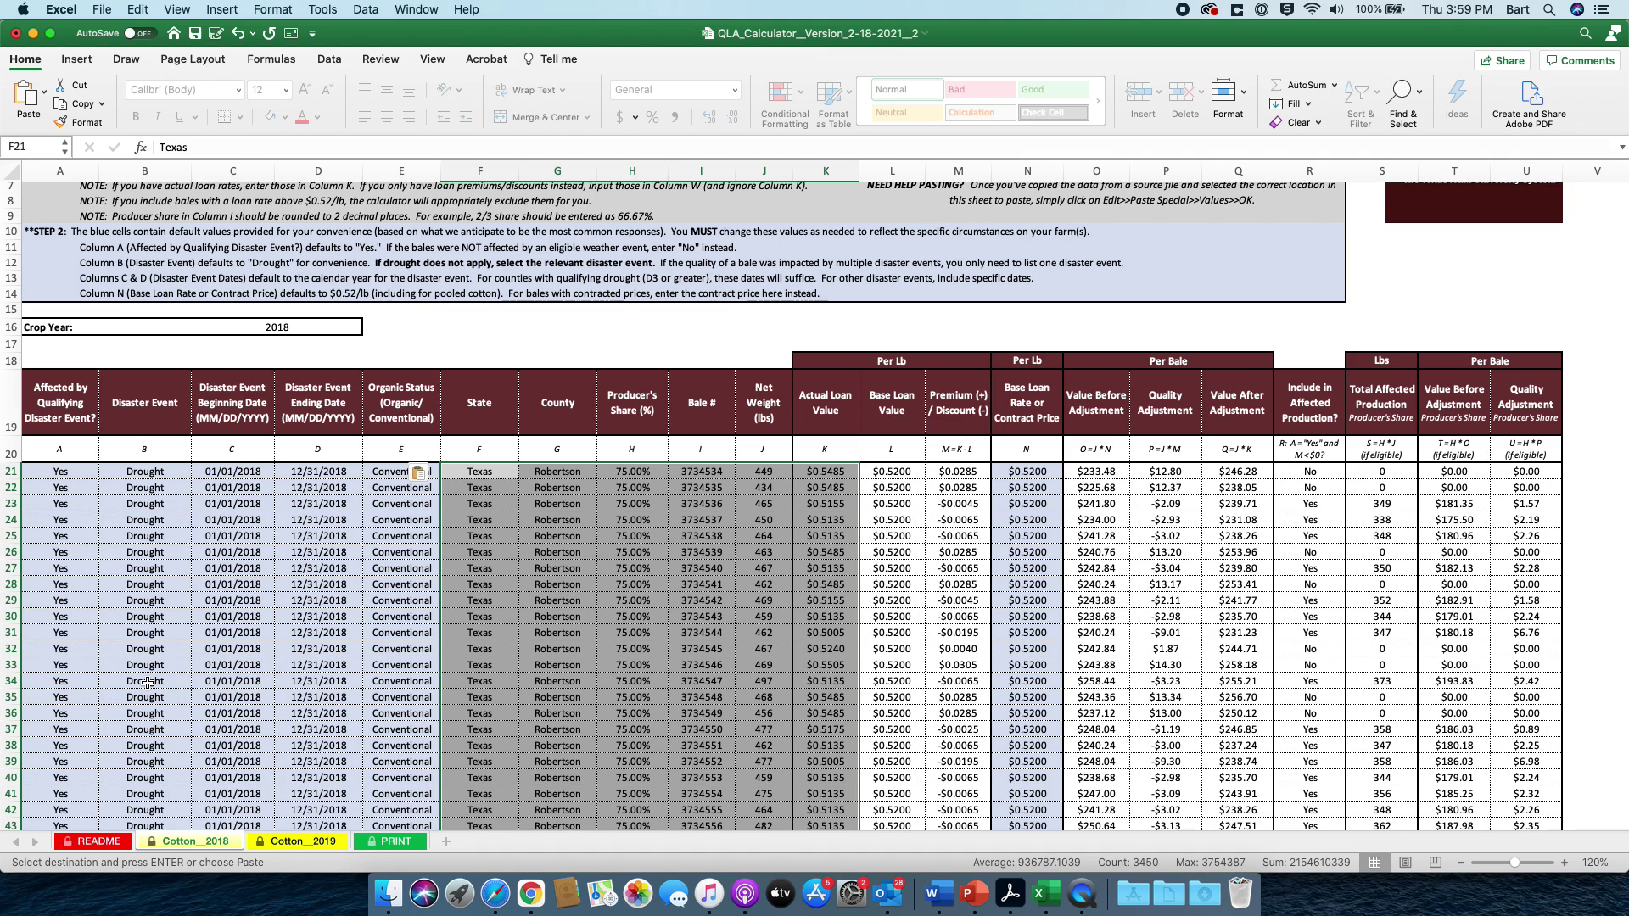
click(184, 472)
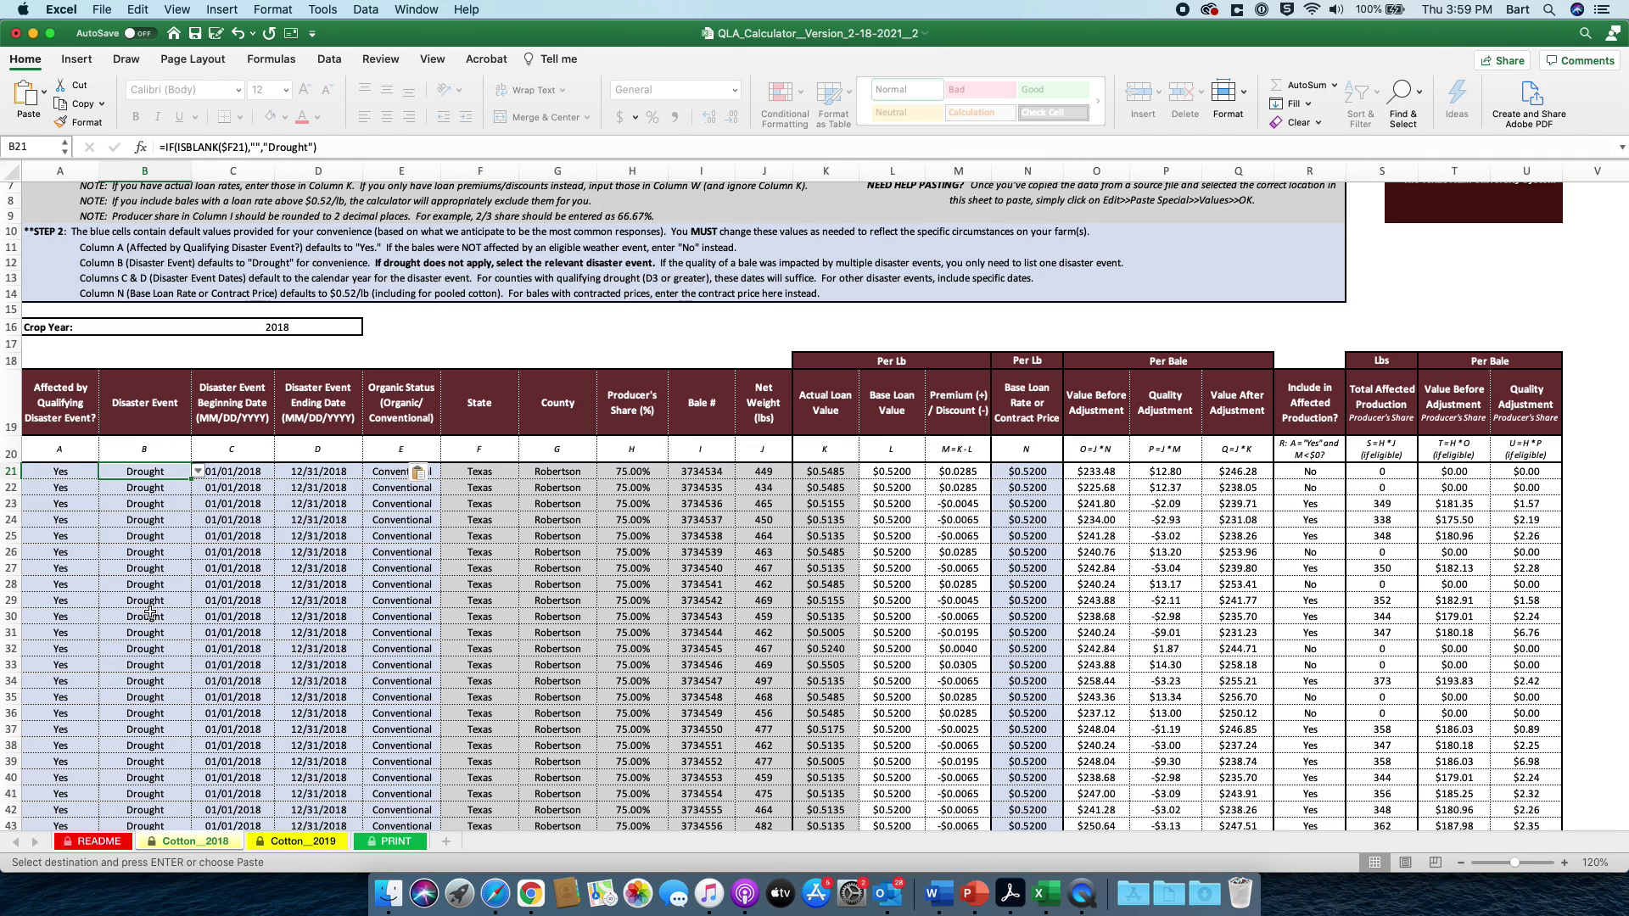
Set B21's disaster event to Hurricane, then view the empty Cotton_2019 sheet.
click(199, 472)
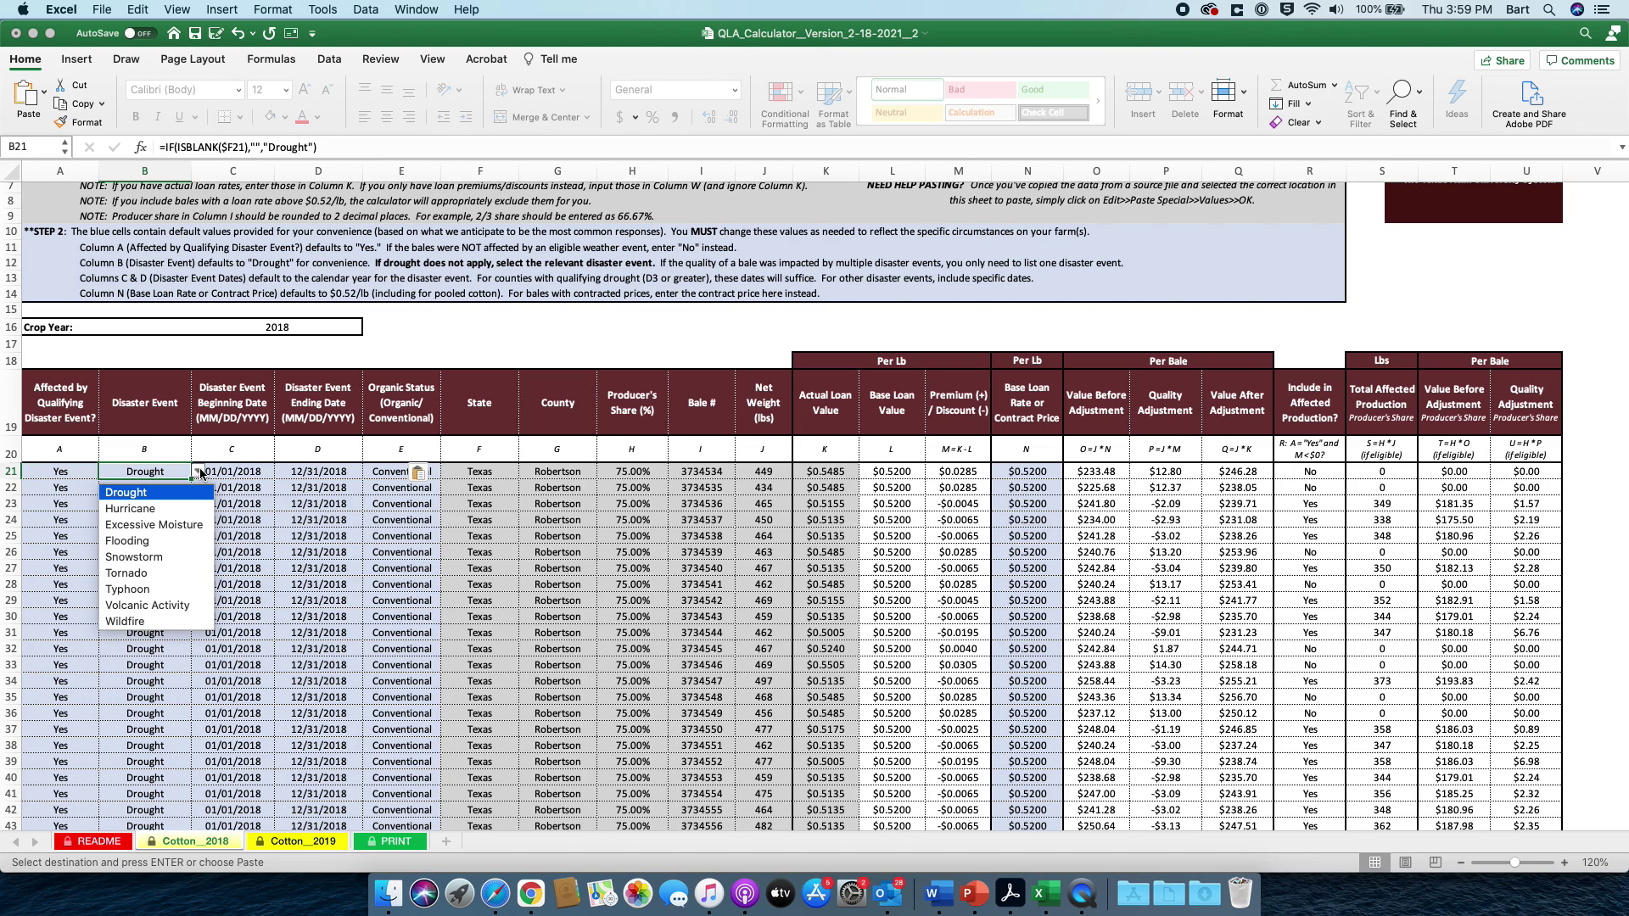
click(153, 510)
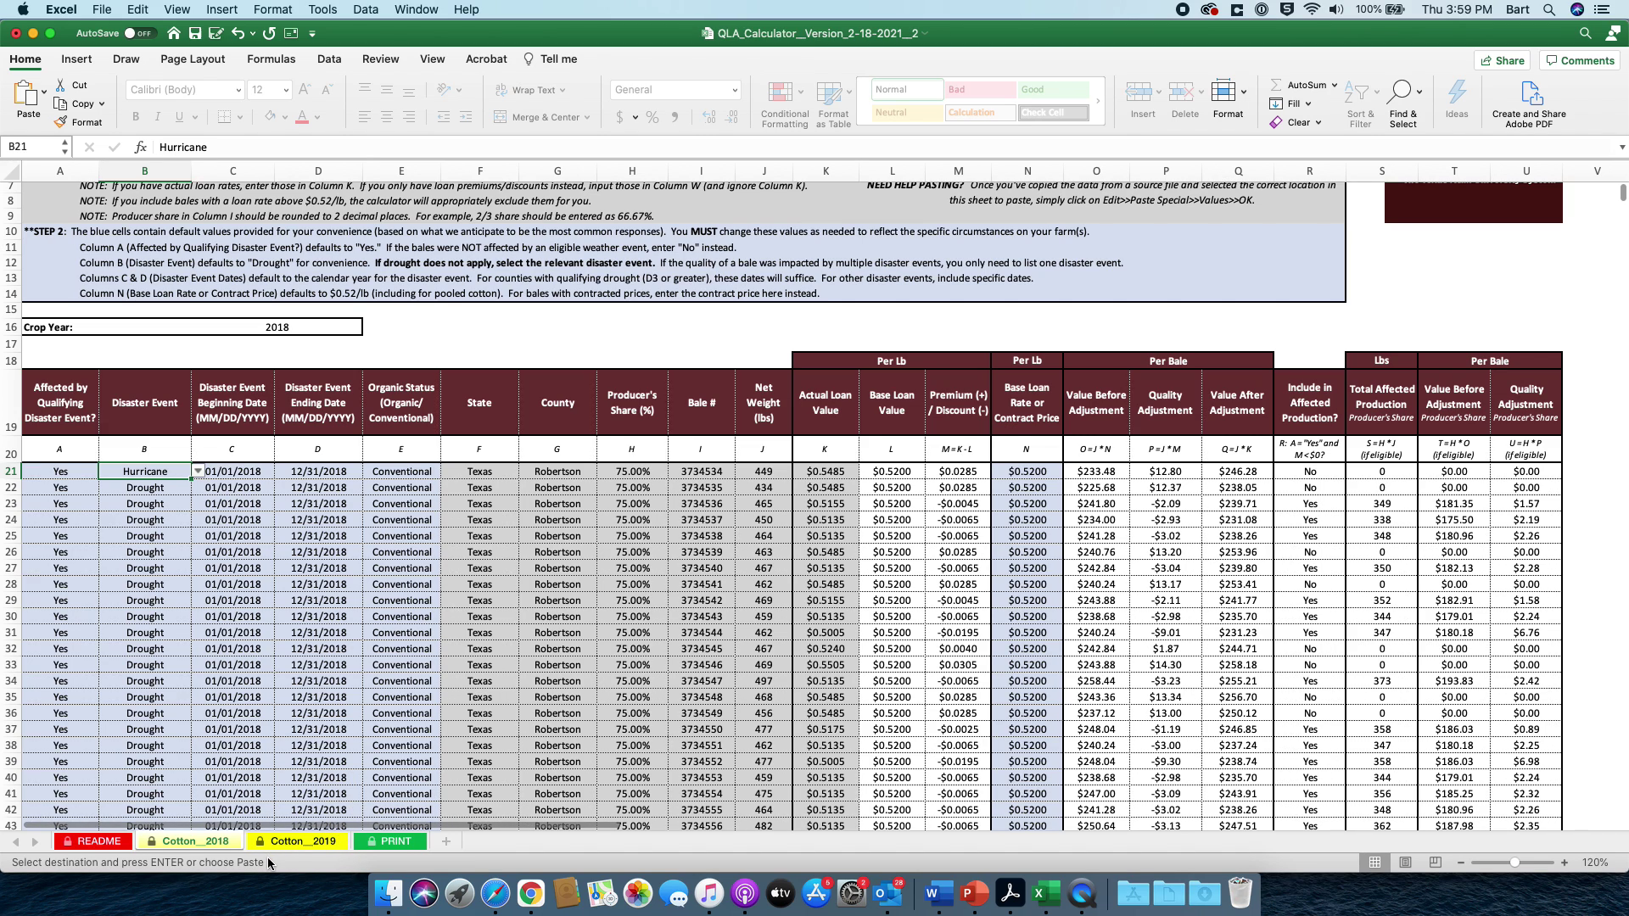
click(304, 842)
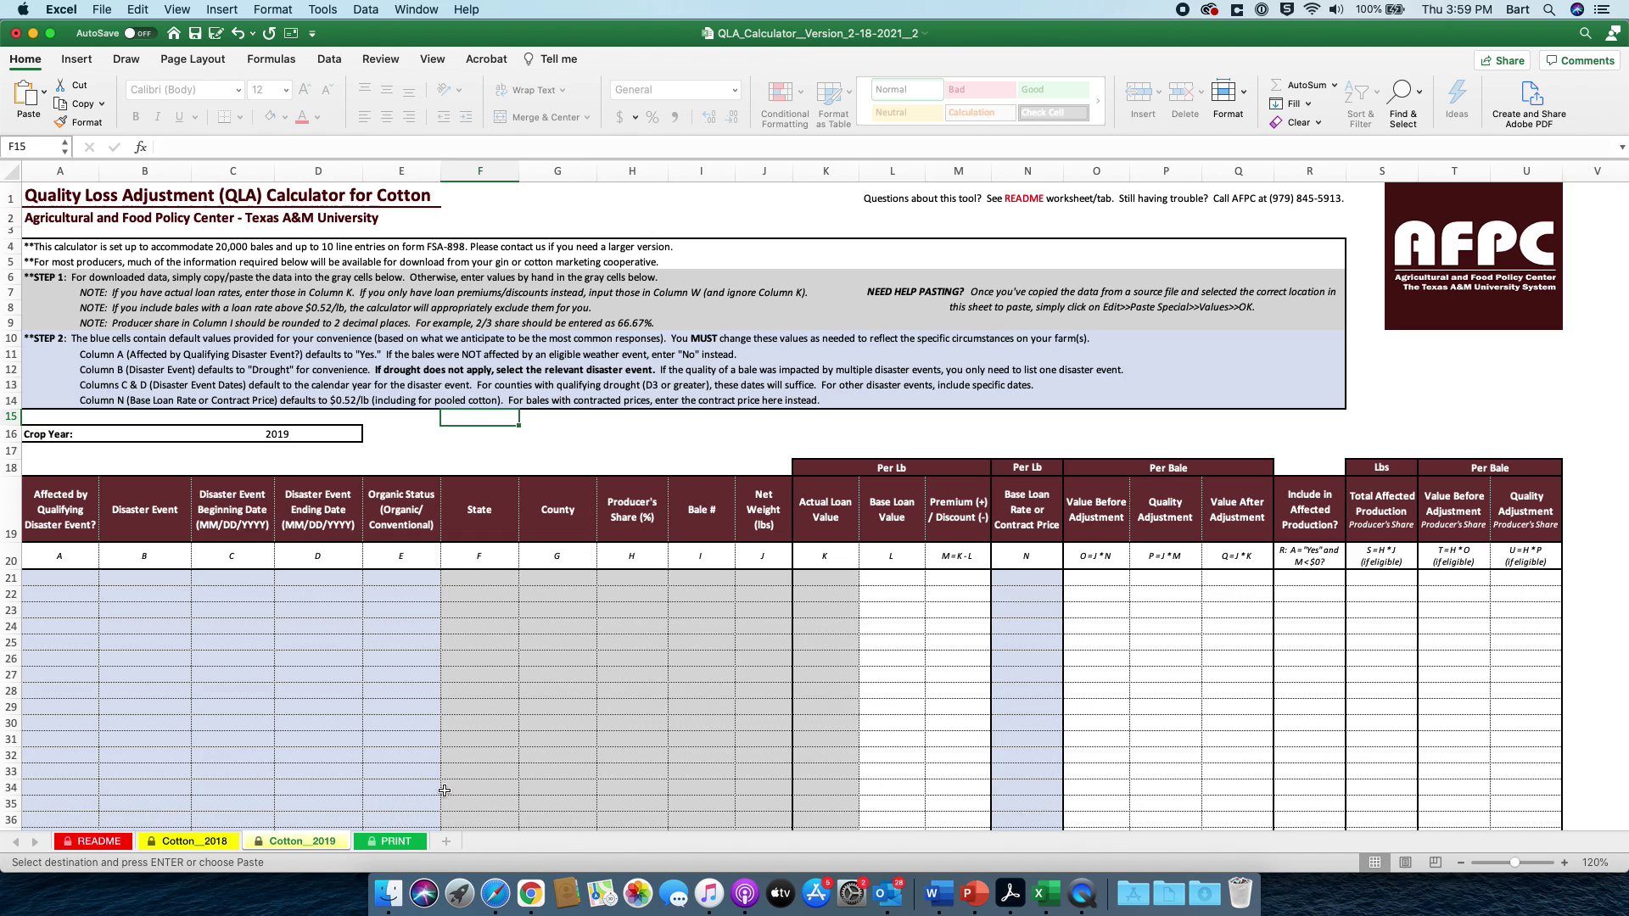
Review the Hurricane bale's entry on the PRINT summary sheet, then return to Cotton_2018.
click(404, 842)
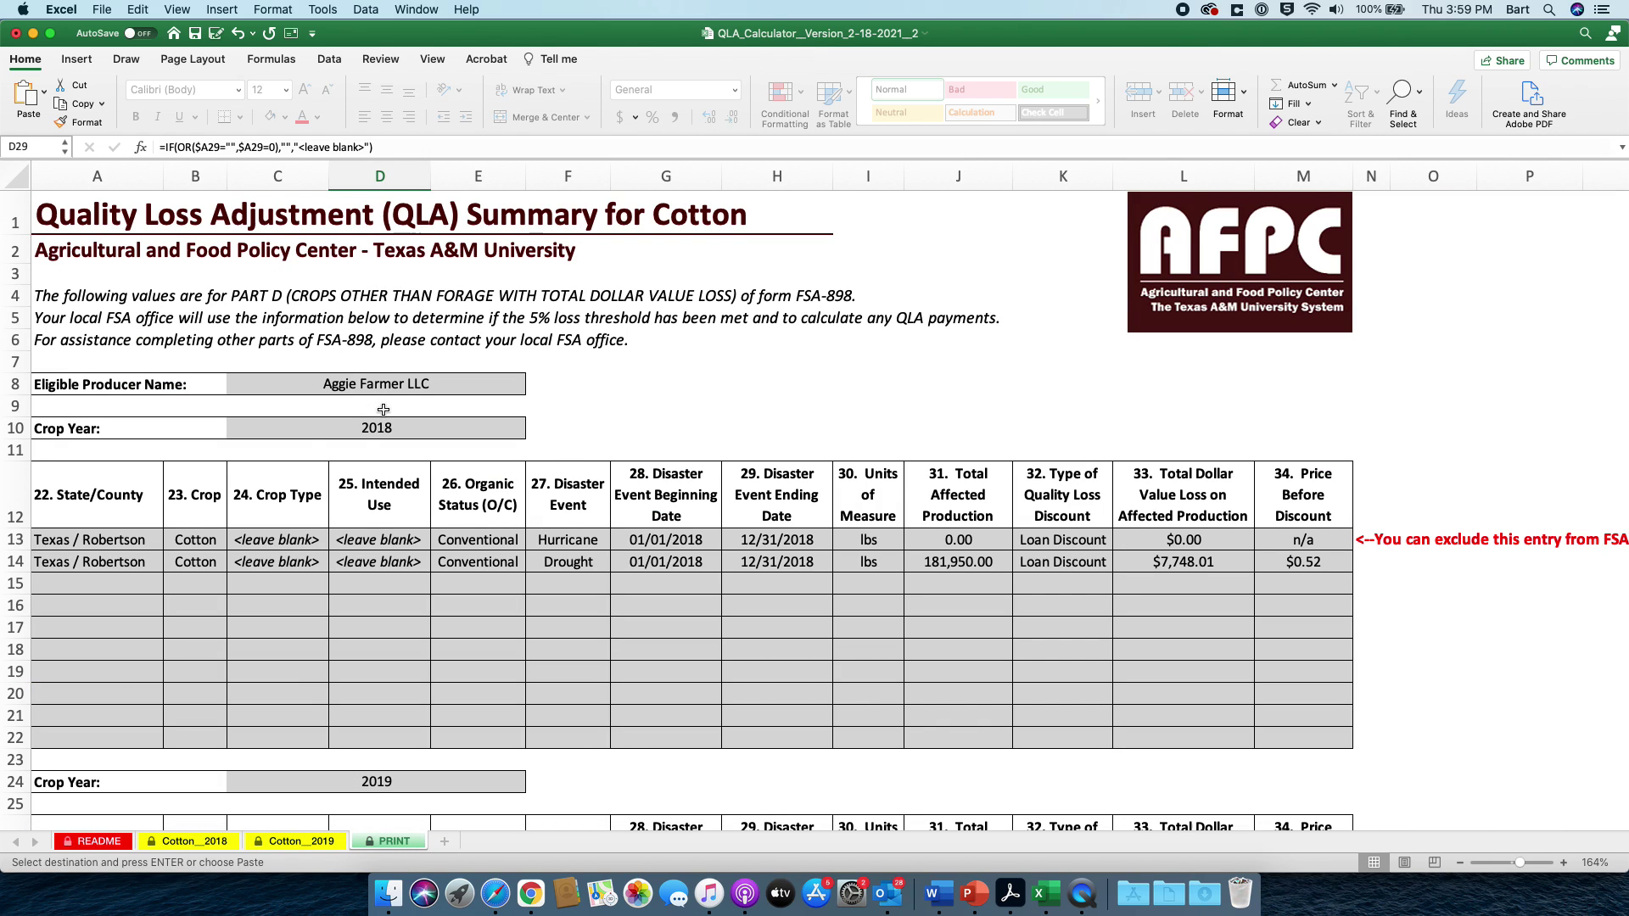
scroll(384, 410, down, 5)
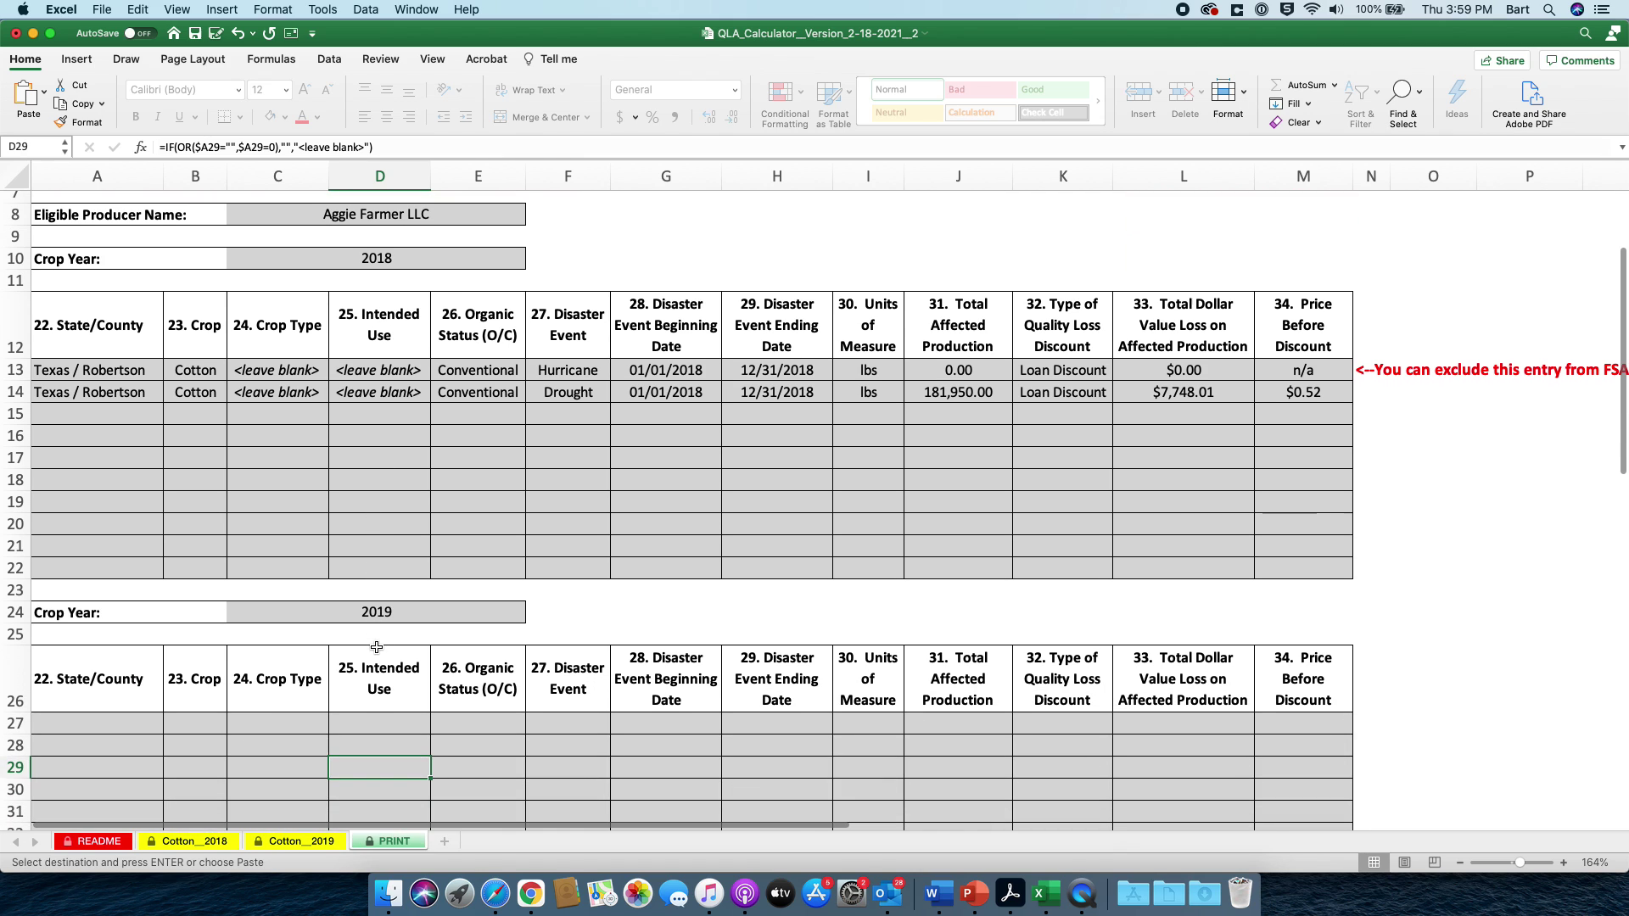
scroll(377, 647, down, 5)
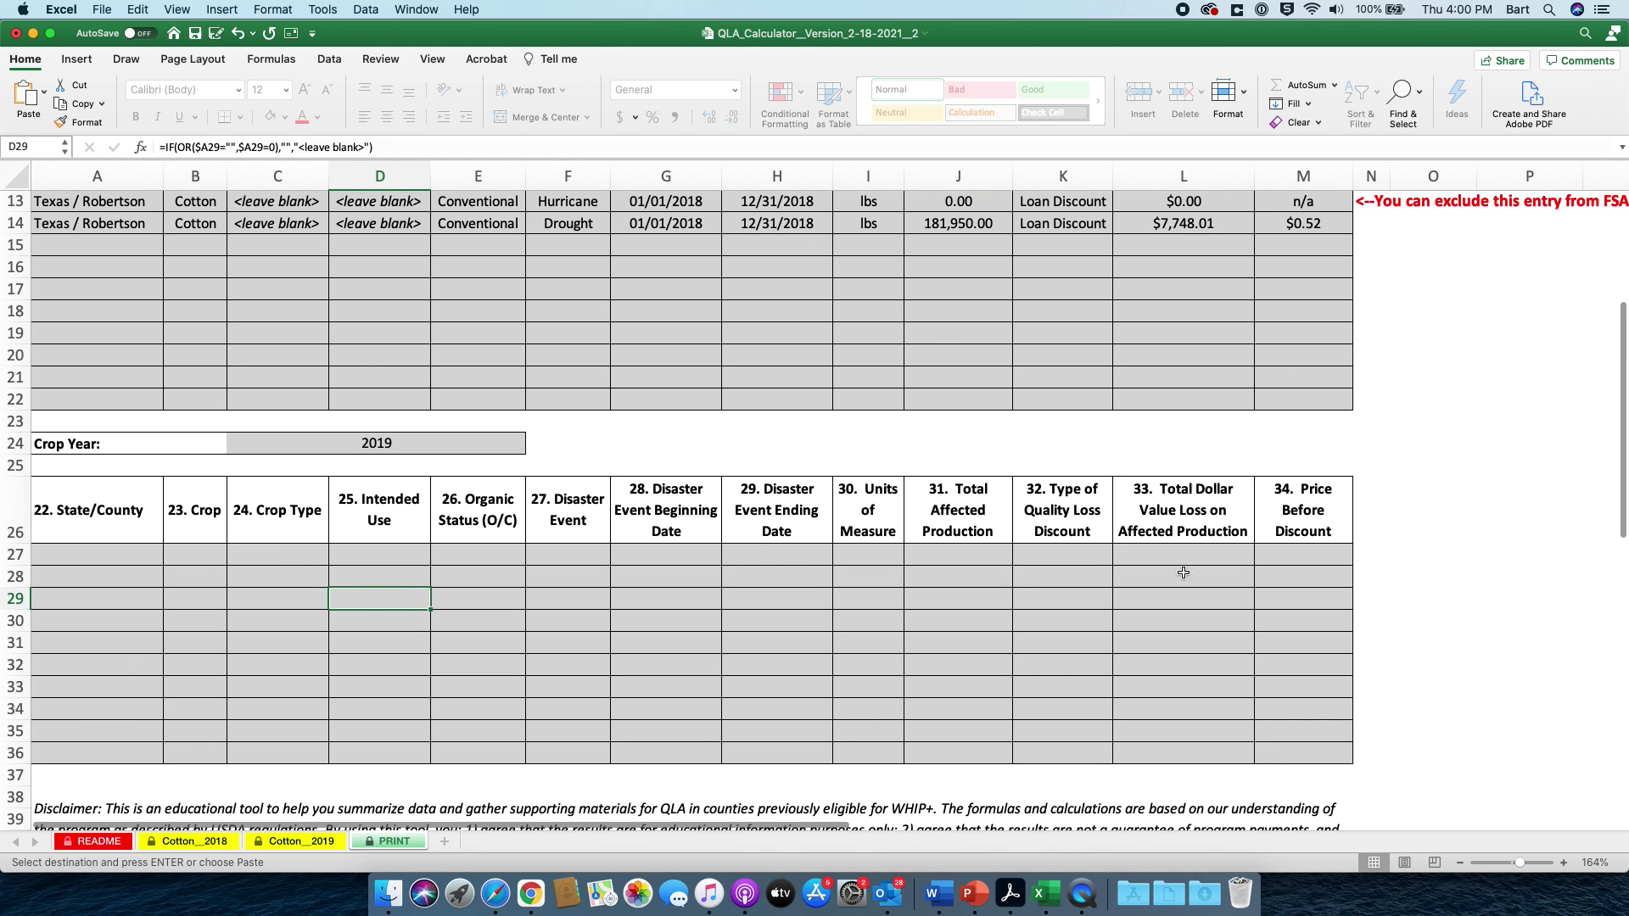
scroll(581, 631, up, 6)
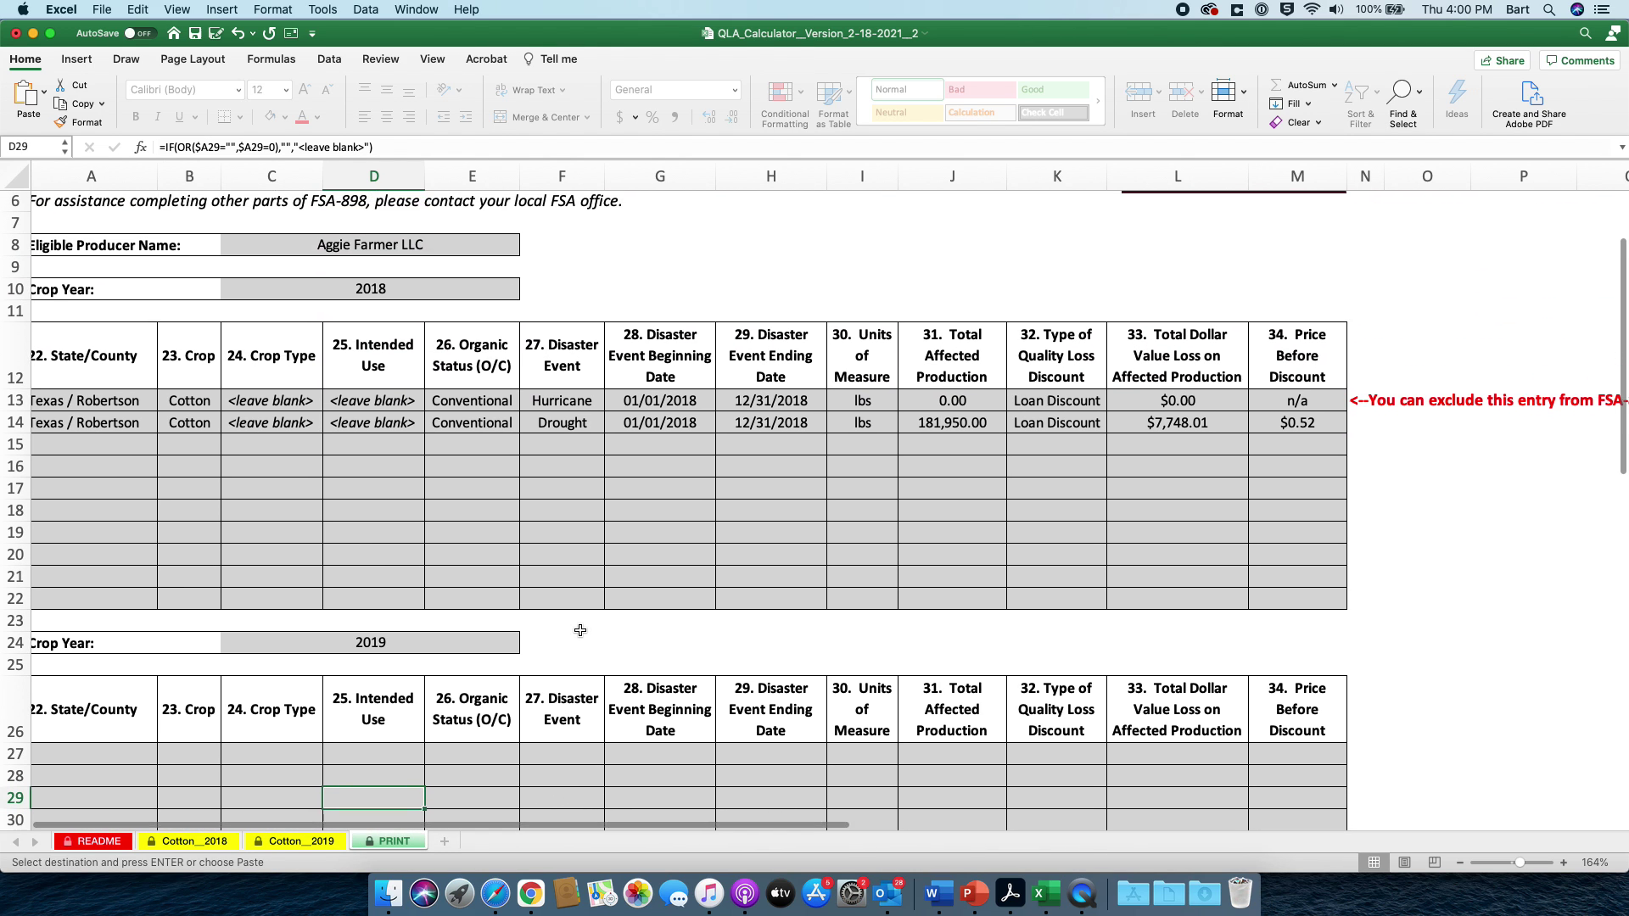
scroll(580, 630, up, 2)
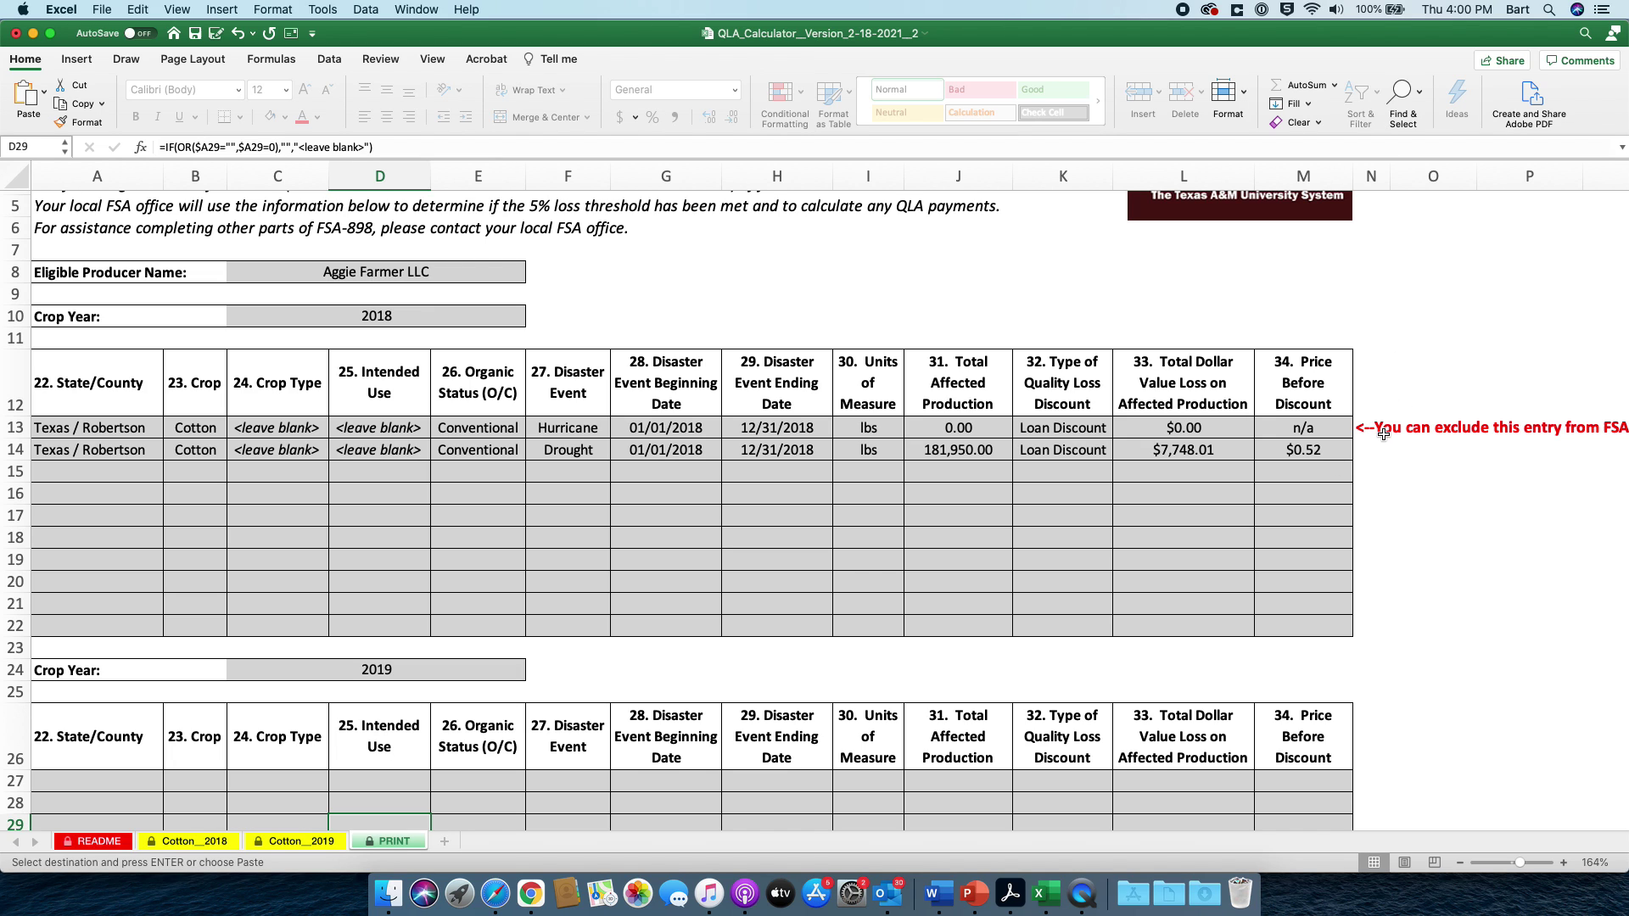
scroll(1382, 434, right, 10)
scroll(1382, 434, up, 3)
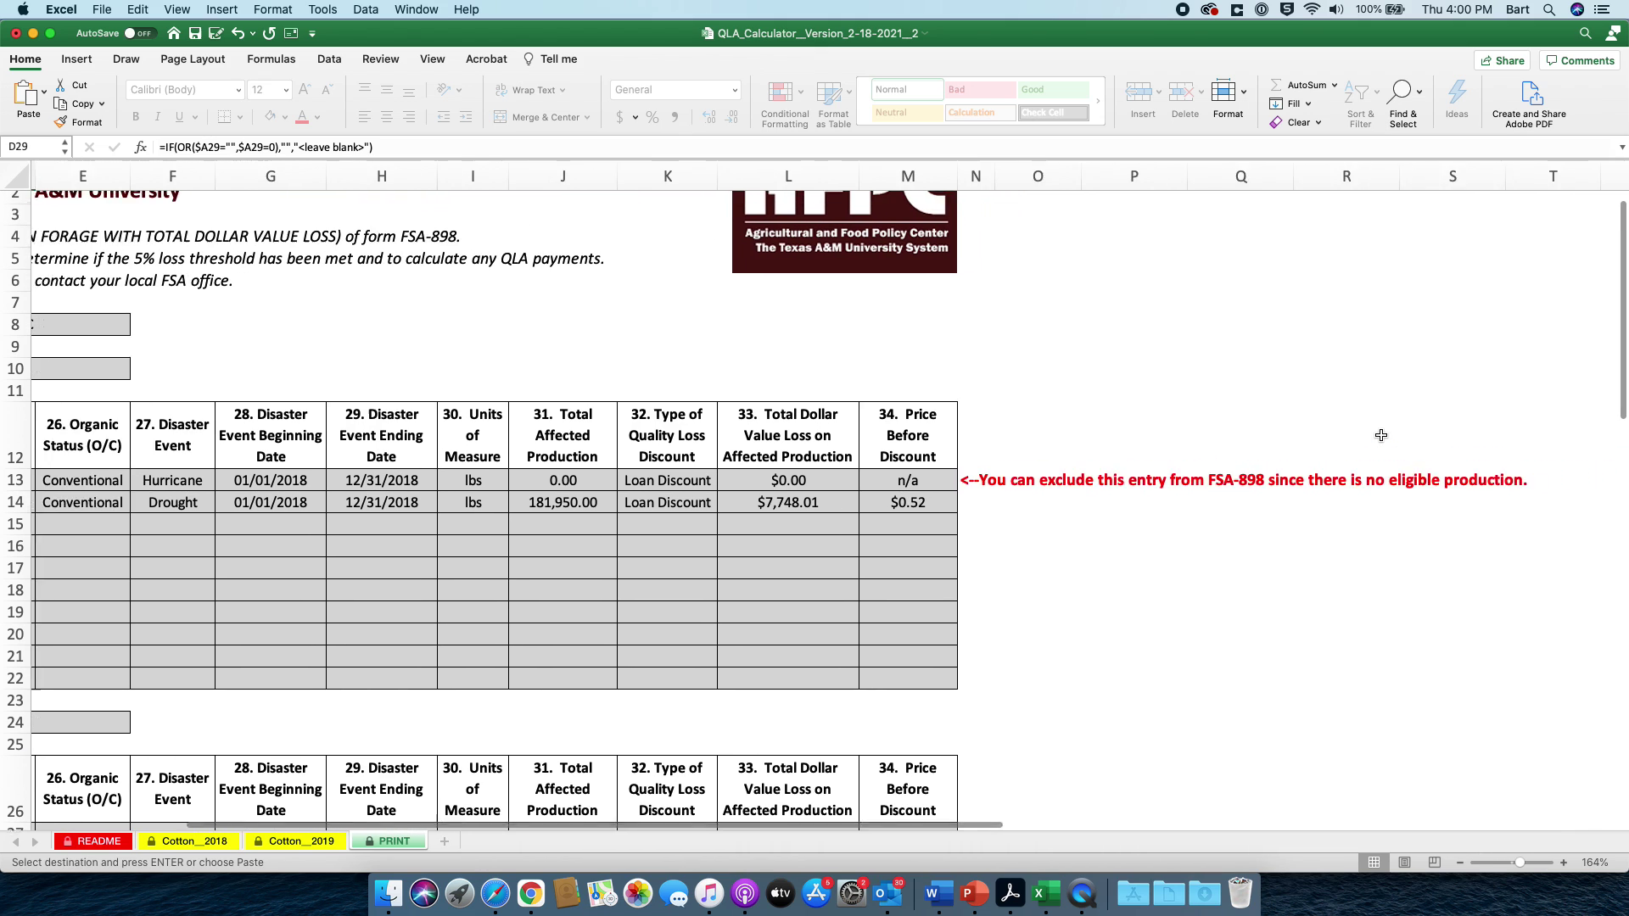
scroll(1382, 435, left, 10)
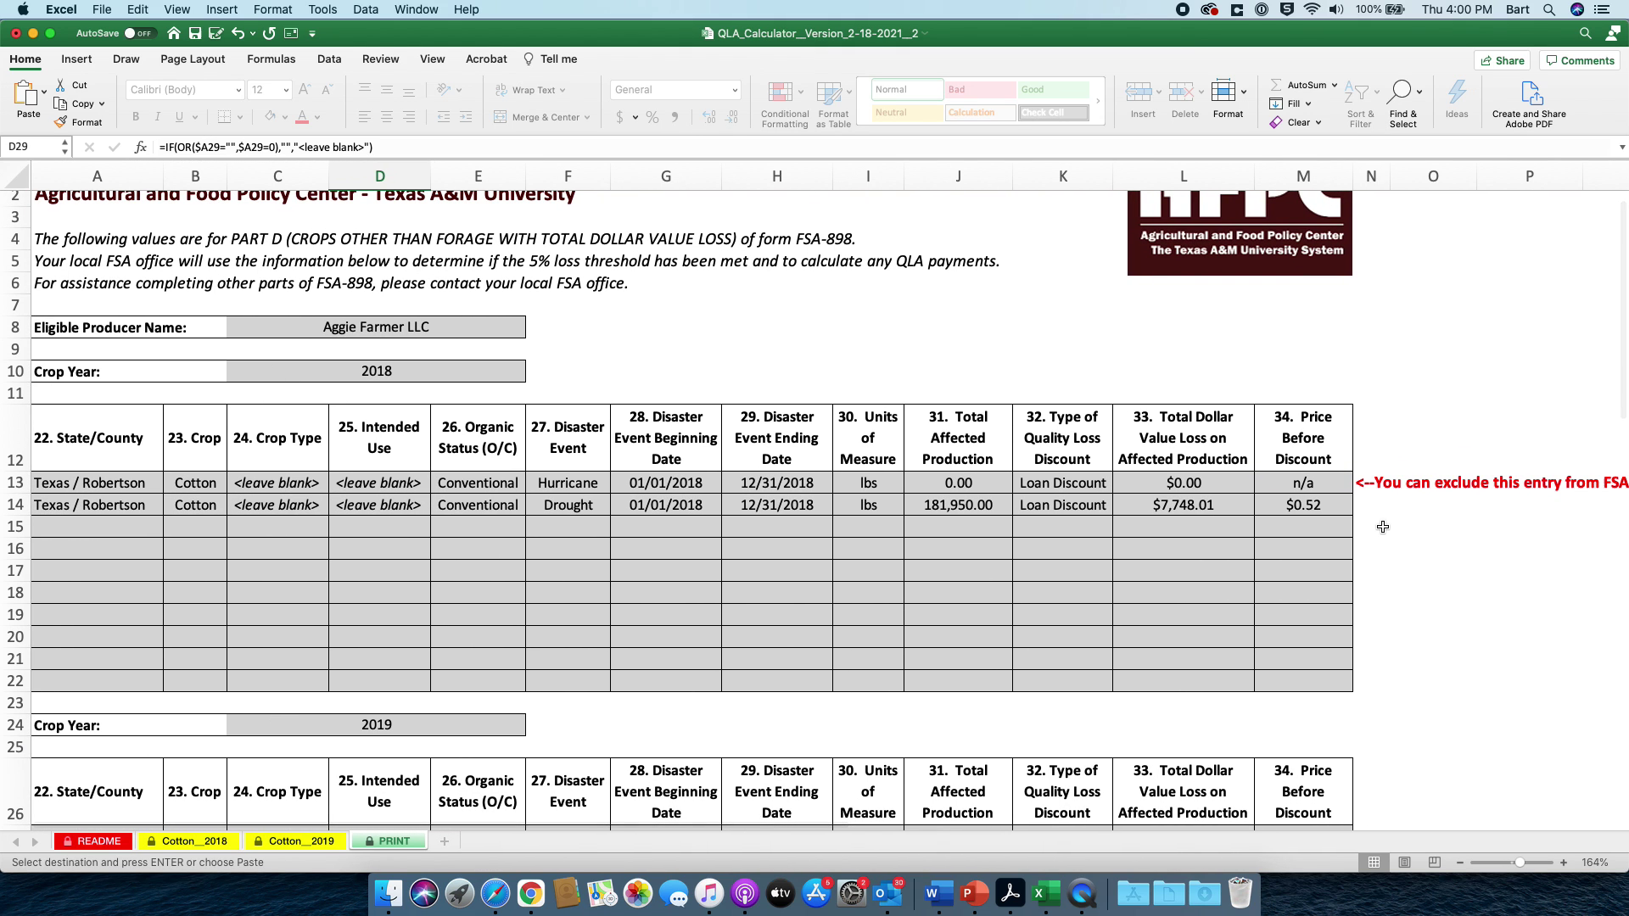
scroll(1383, 527, down, 1)
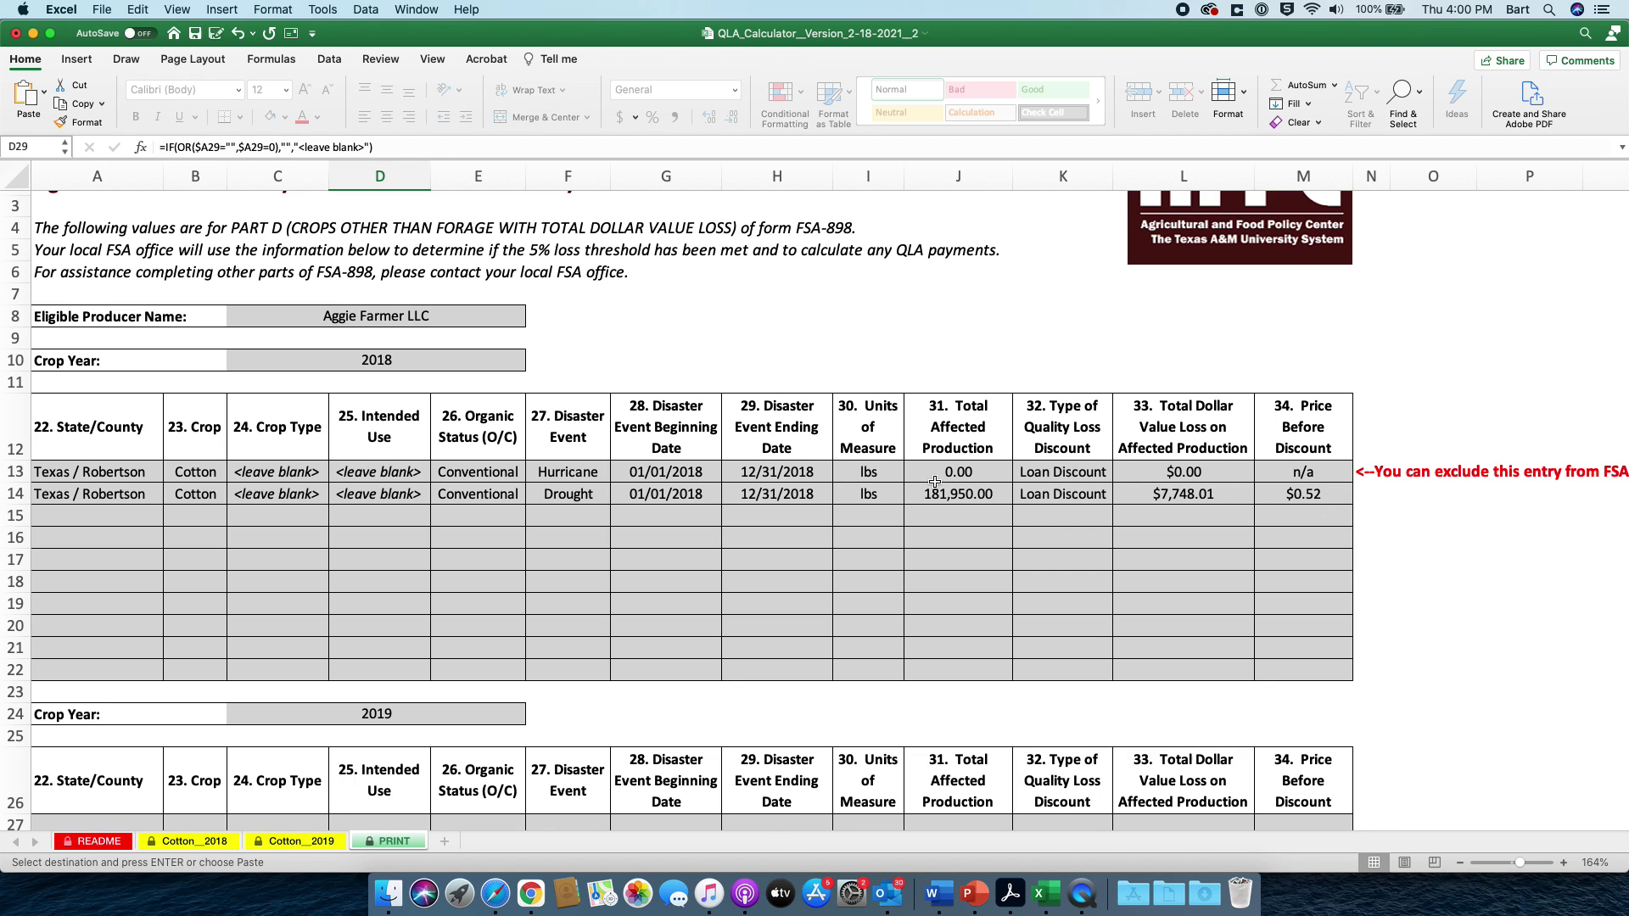
click(208, 843)
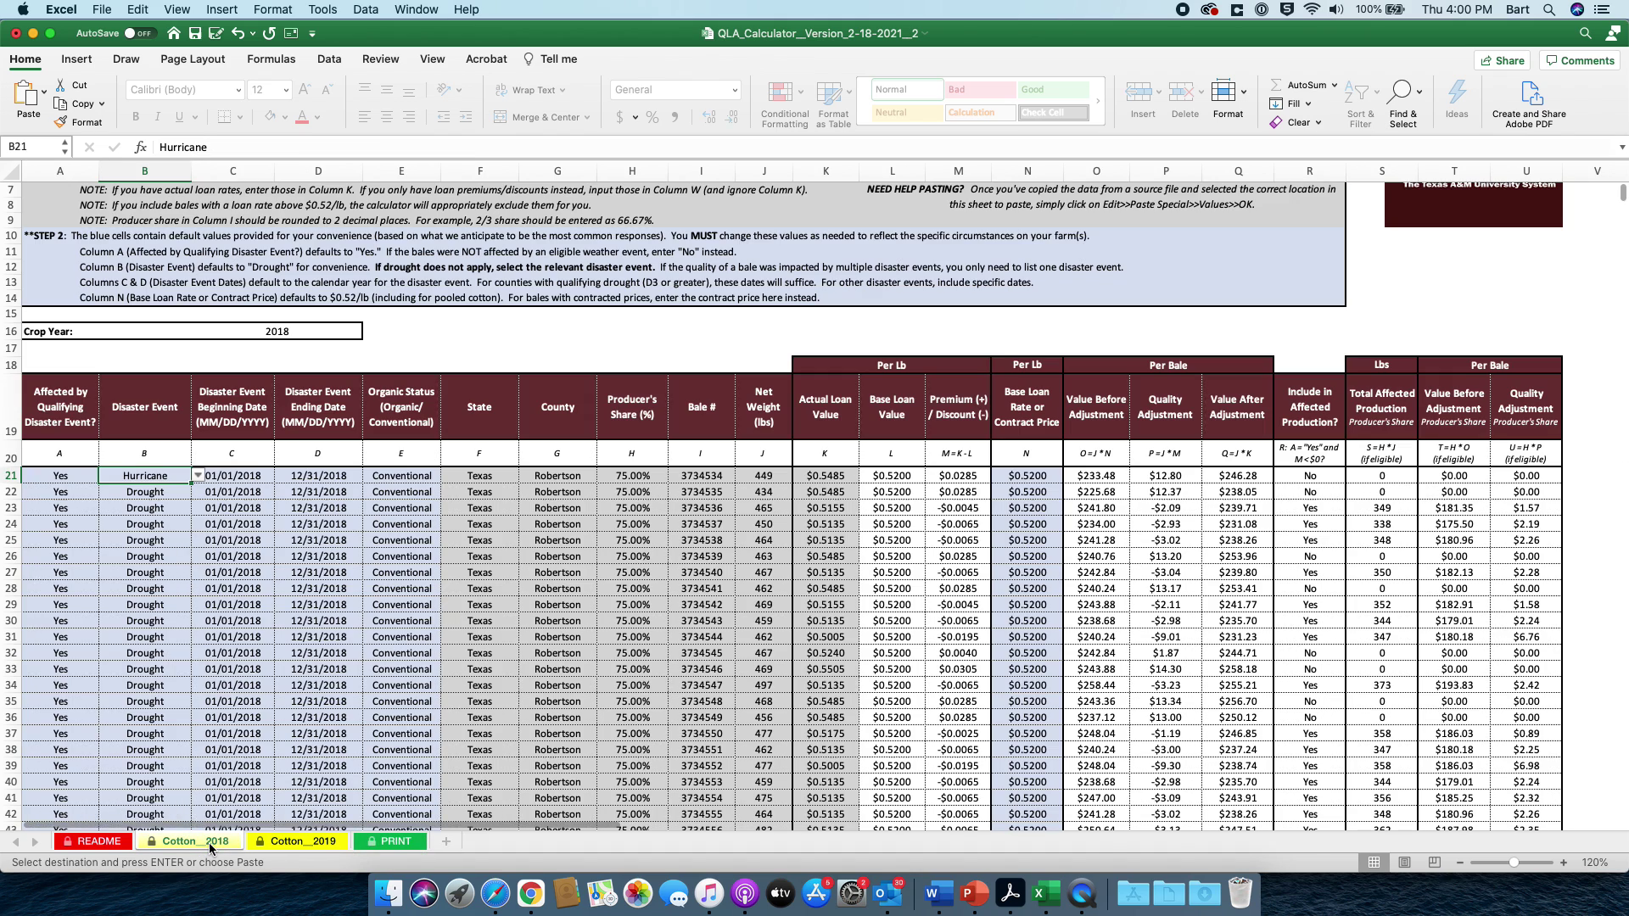
Check the Hurricane bale's 0.5485 loan value in K21, then go back to the PRINT summary.
click(837, 476)
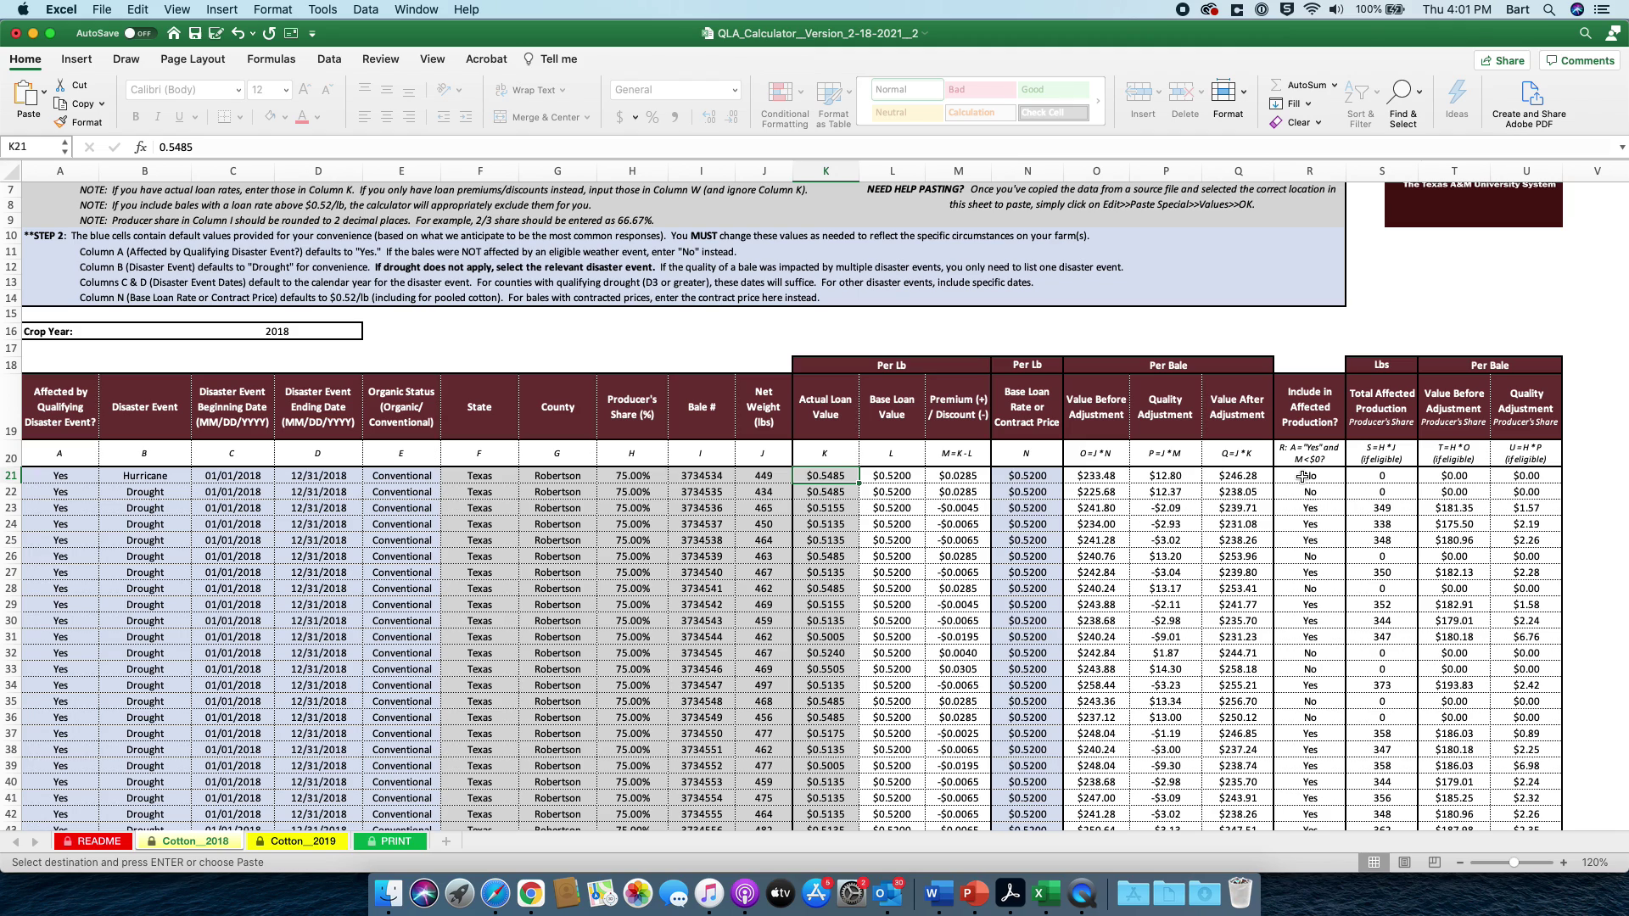
click(391, 842)
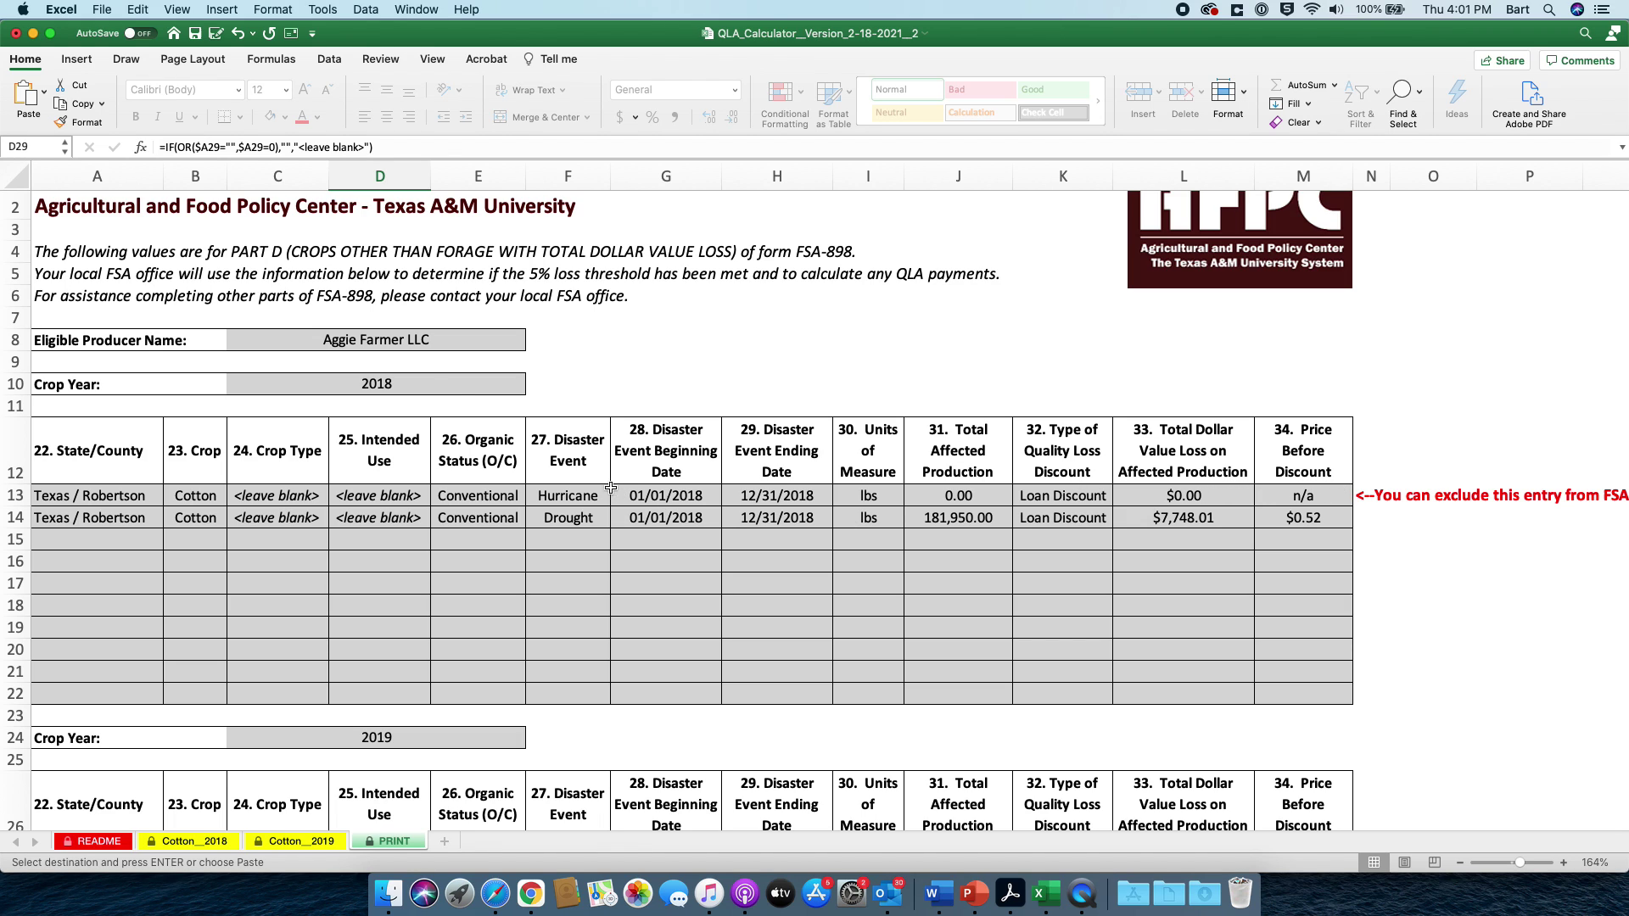
scroll(196, 296, up, 1)
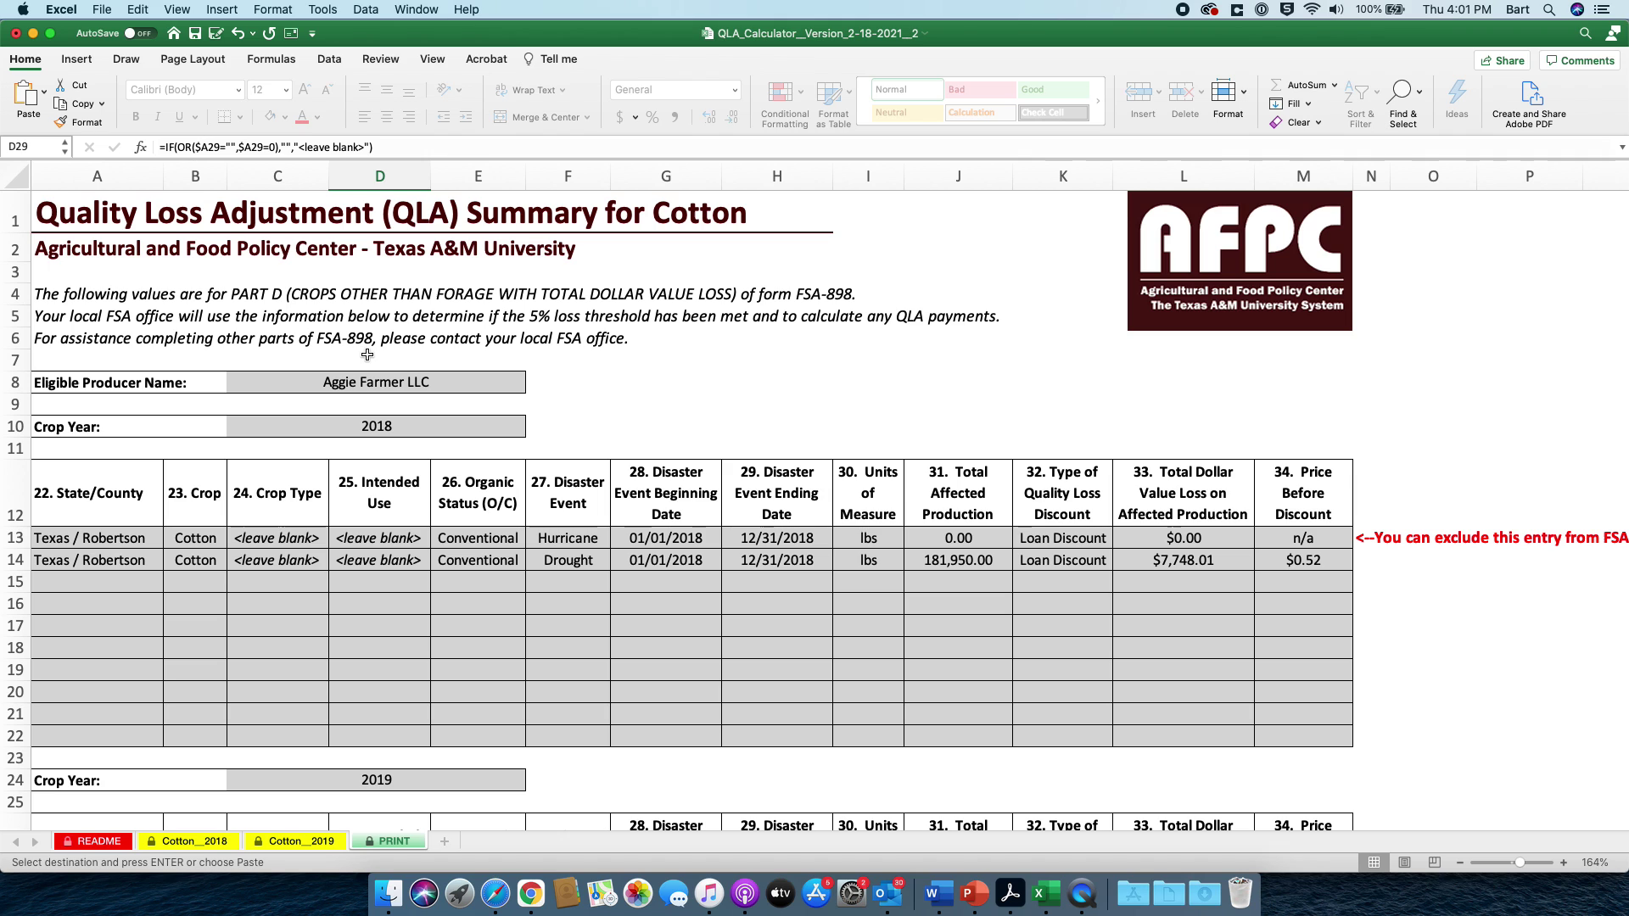
click(102, 10)
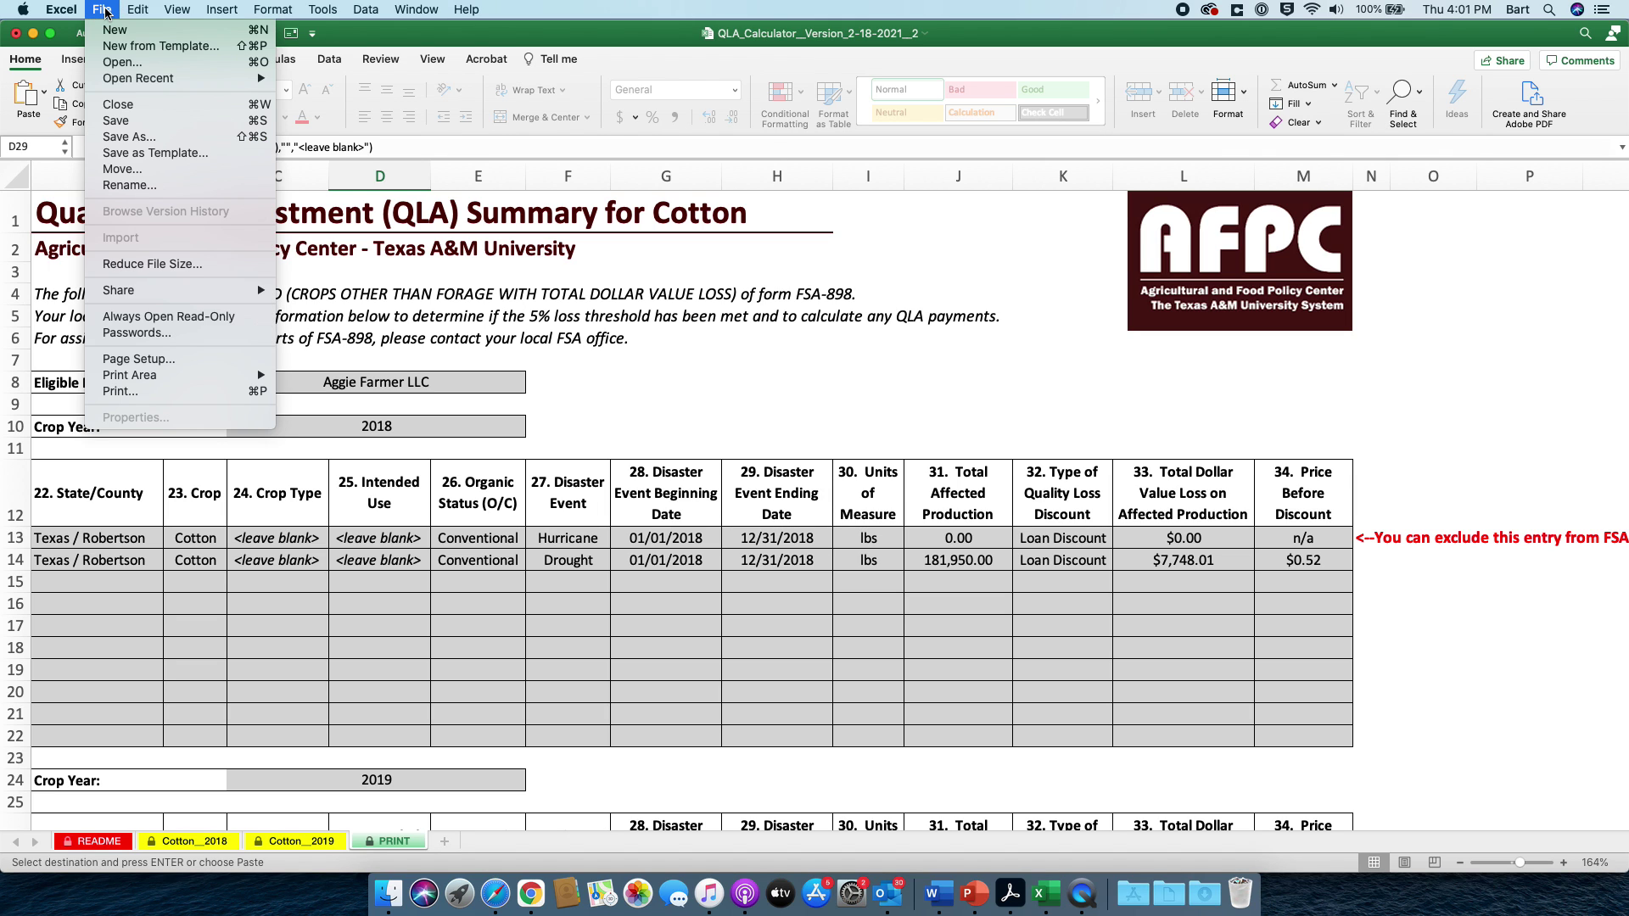
click(117, 392)
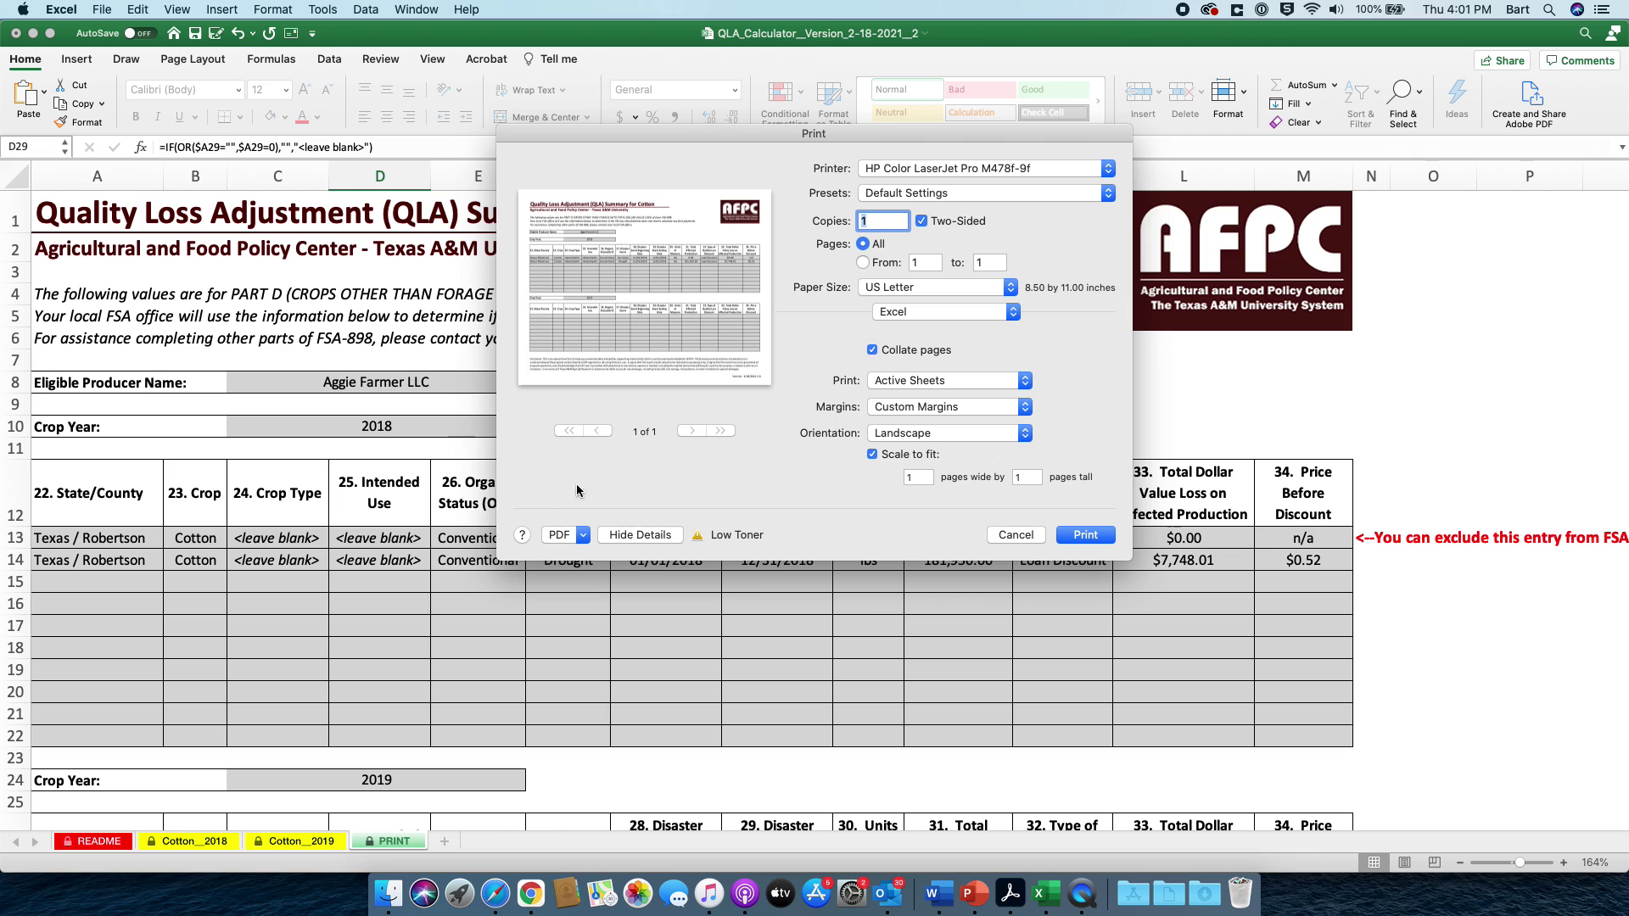
click(581, 535)
click(582, 556)
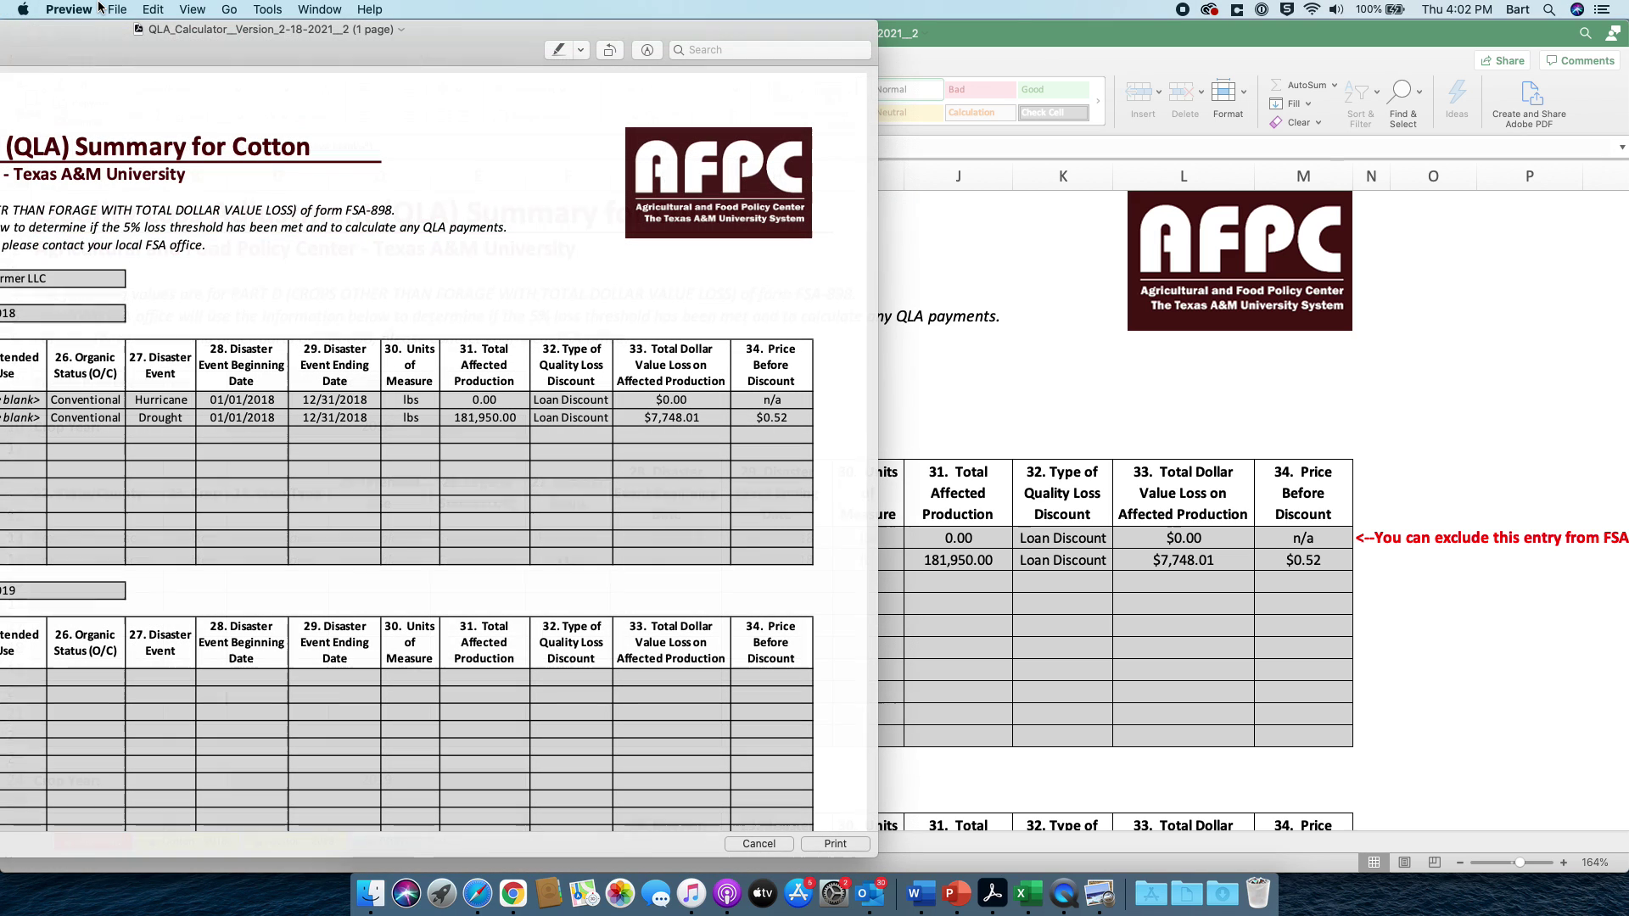
drag(118, 32, 652, 33)
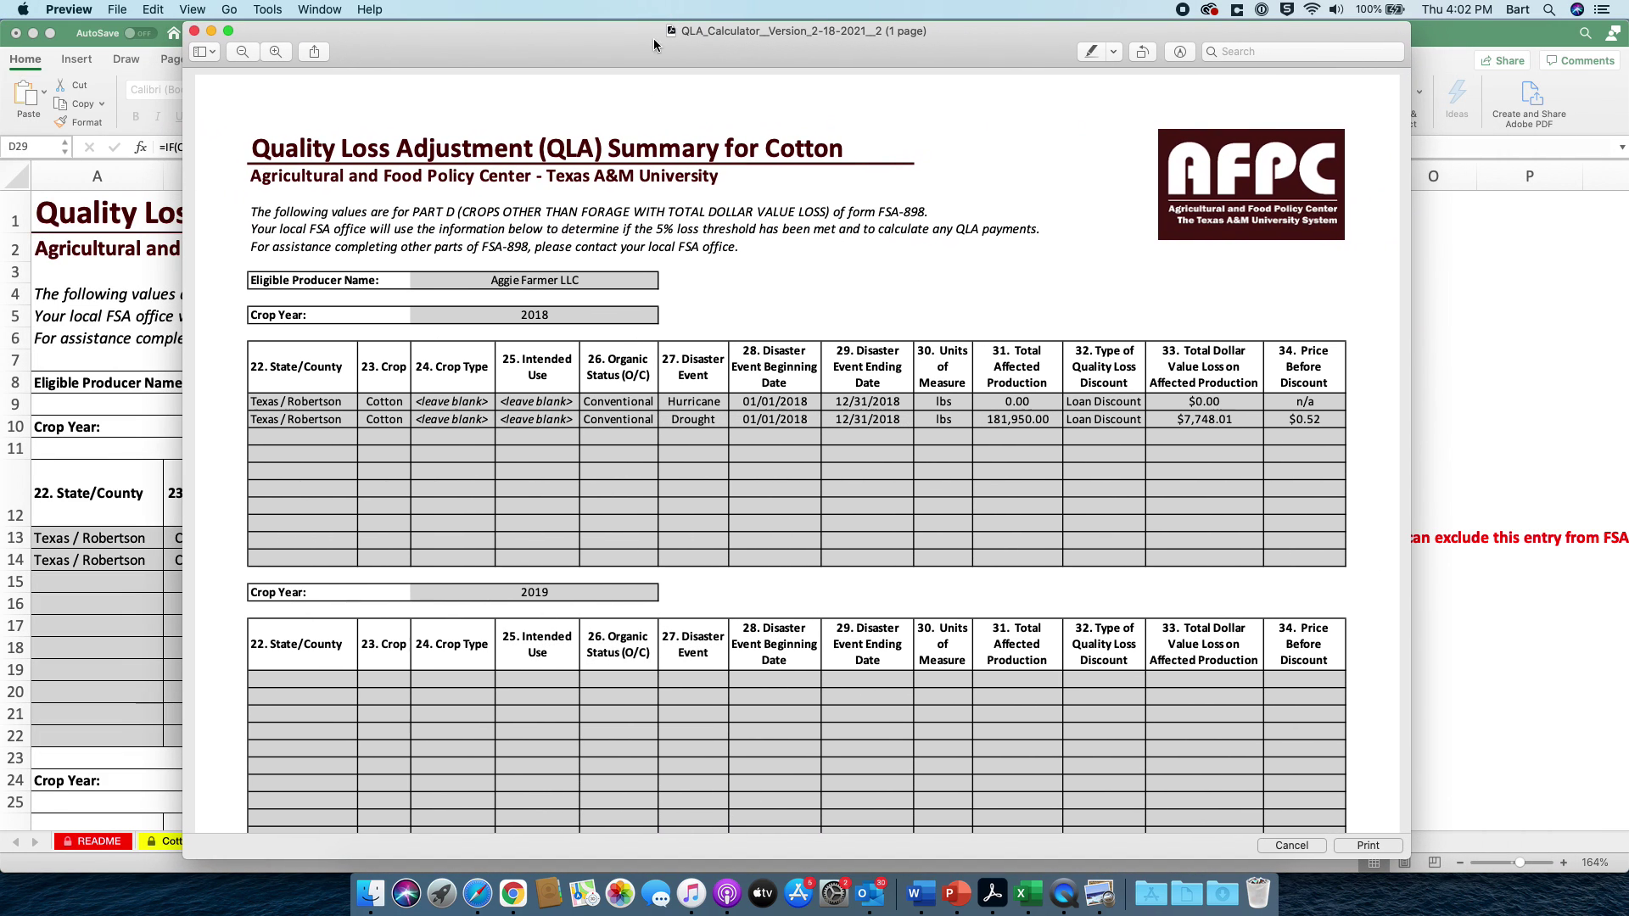
scroll(660, 374, down, 4)
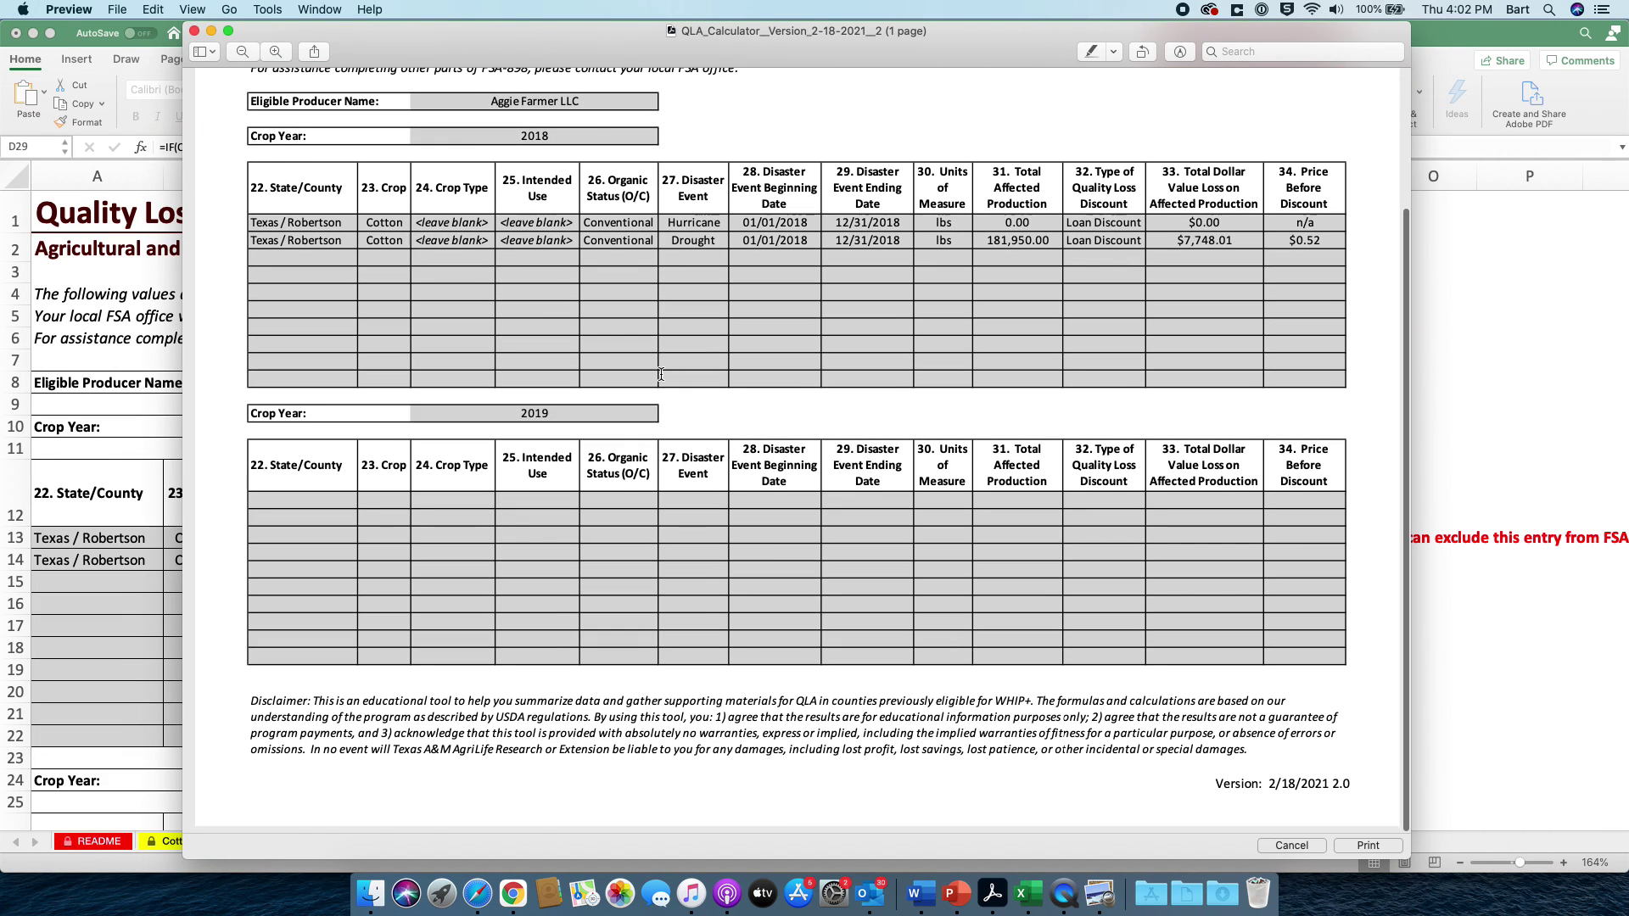
scroll(1219, 452, up, 2)
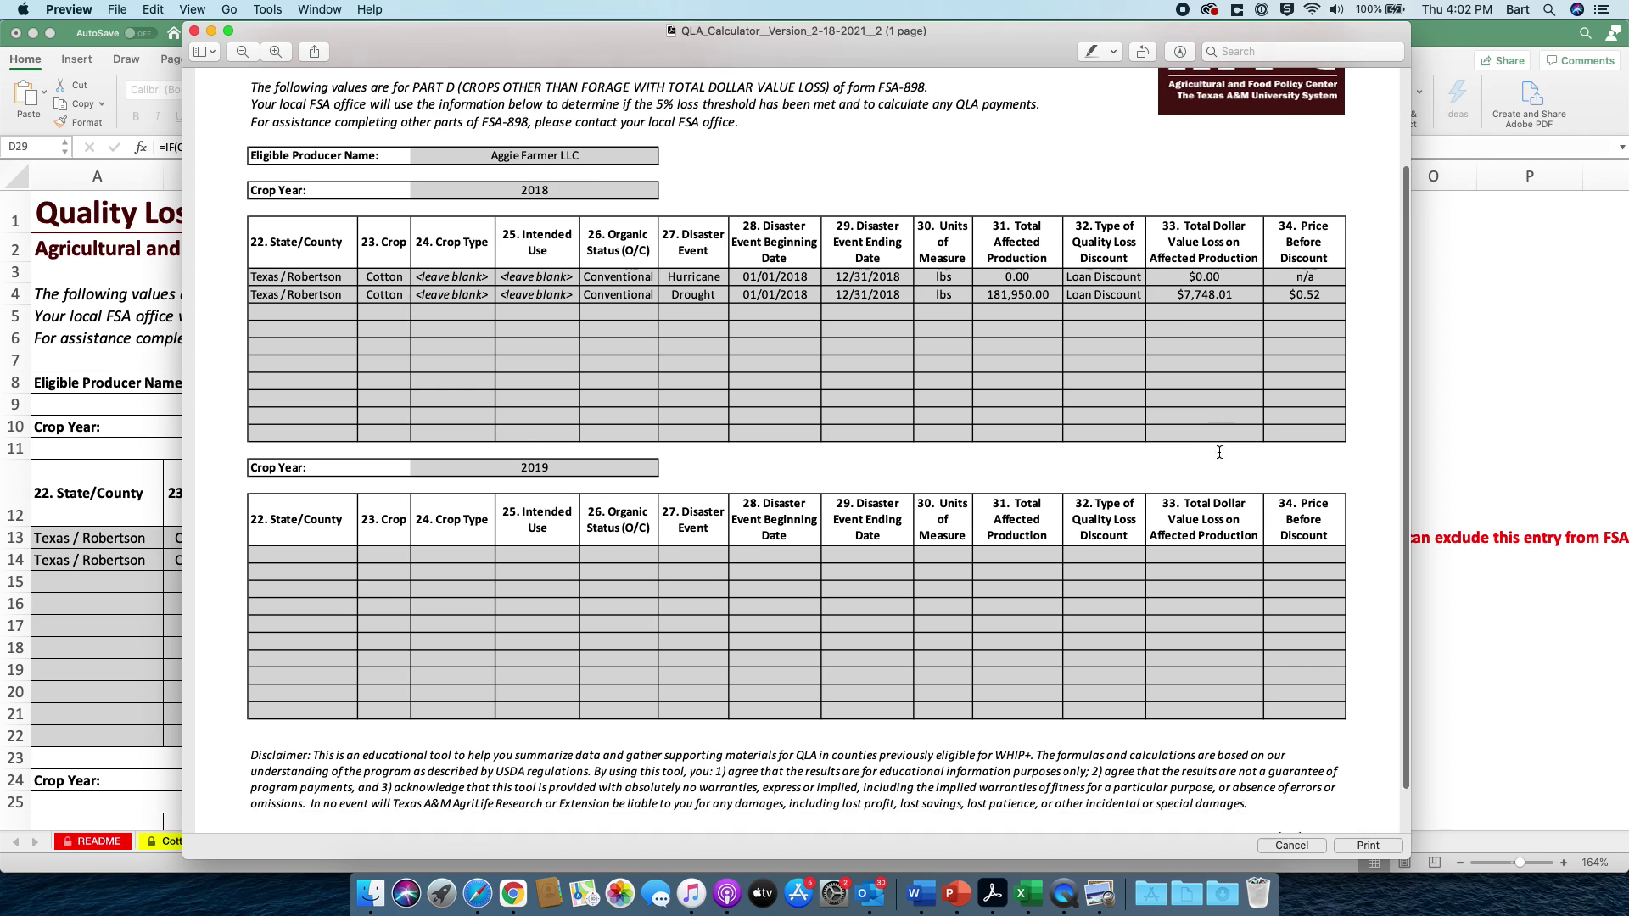
scroll(1220, 453, down, 2)
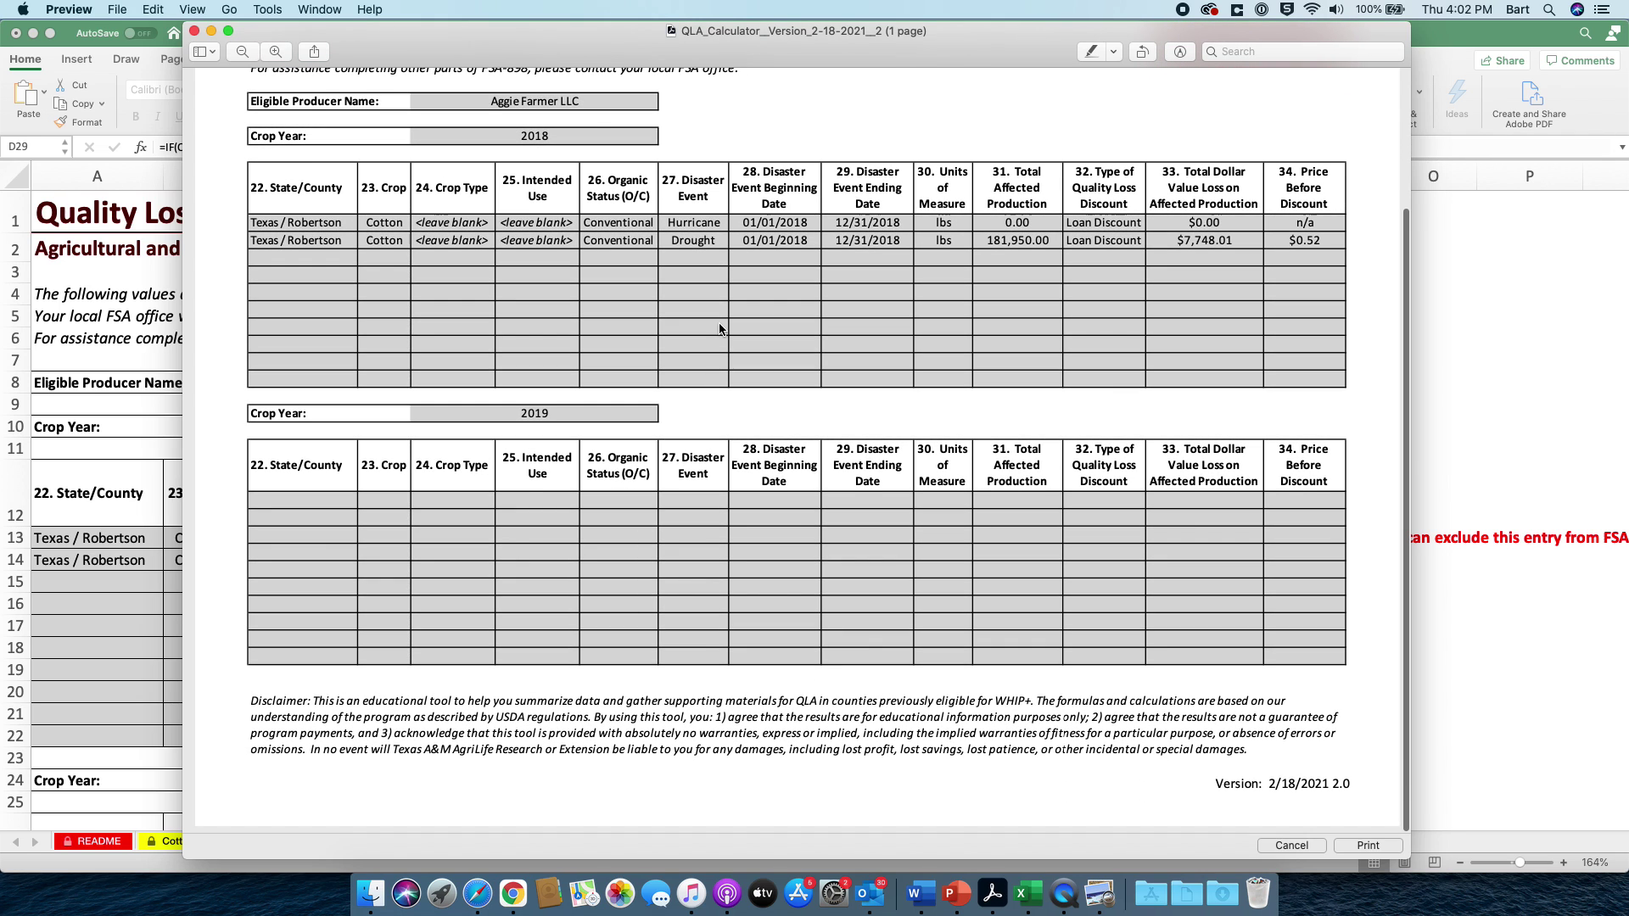
scroll(720, 330, up, 5)
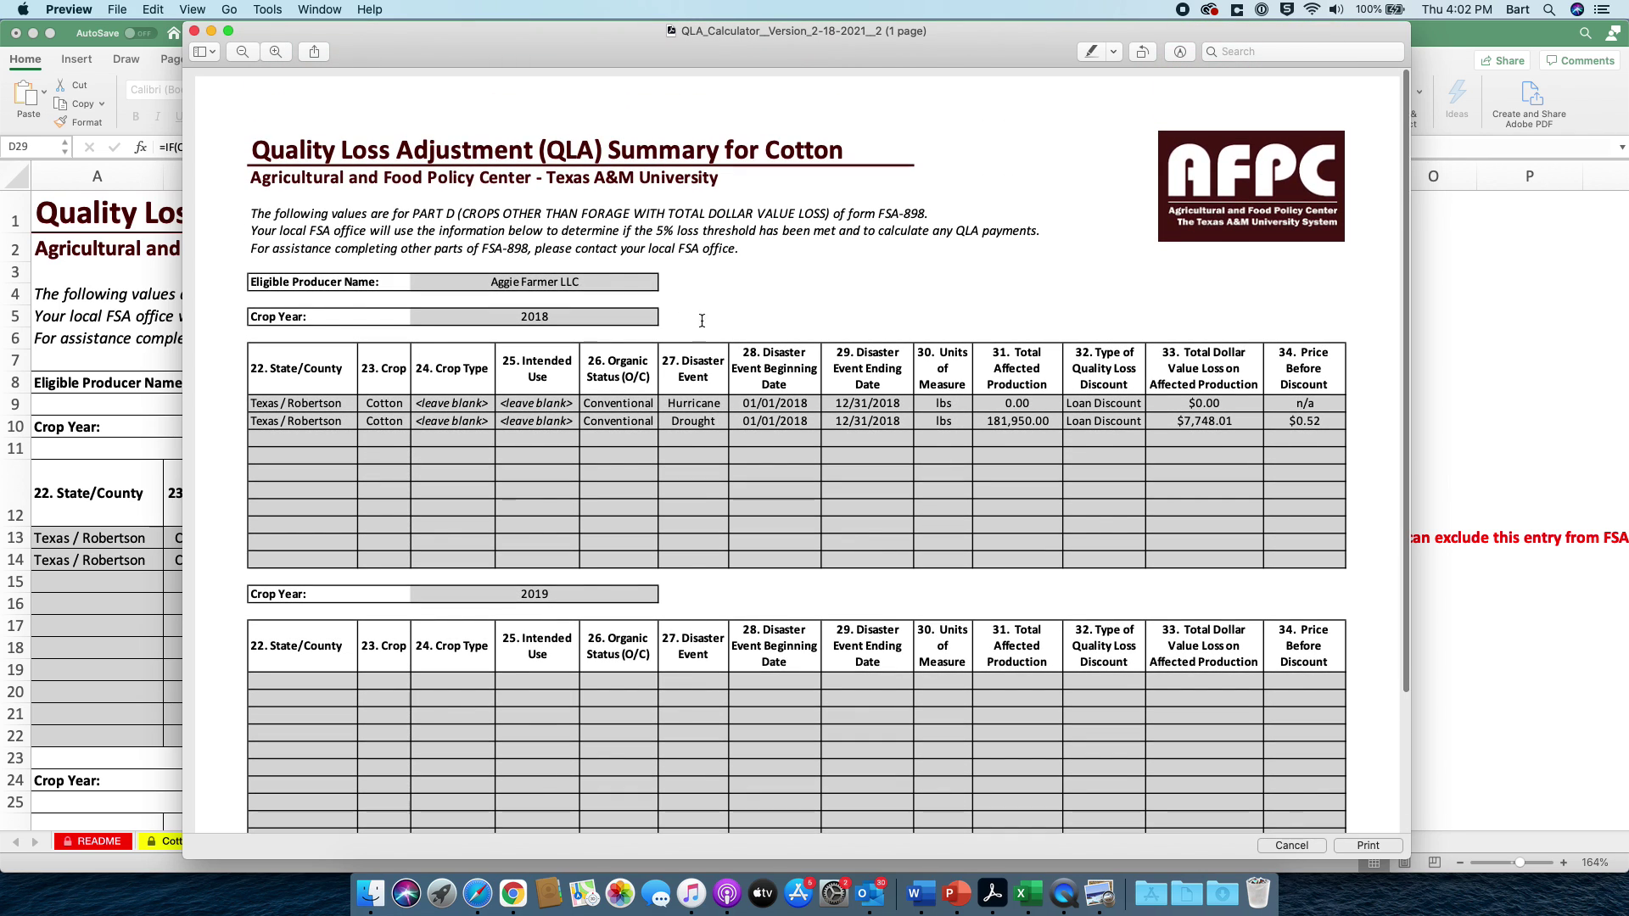
Close the PDF preview, look through Cotton_2018, README and PRINT, then open the empty Cotton_2019 sheet.
click(194, 31)
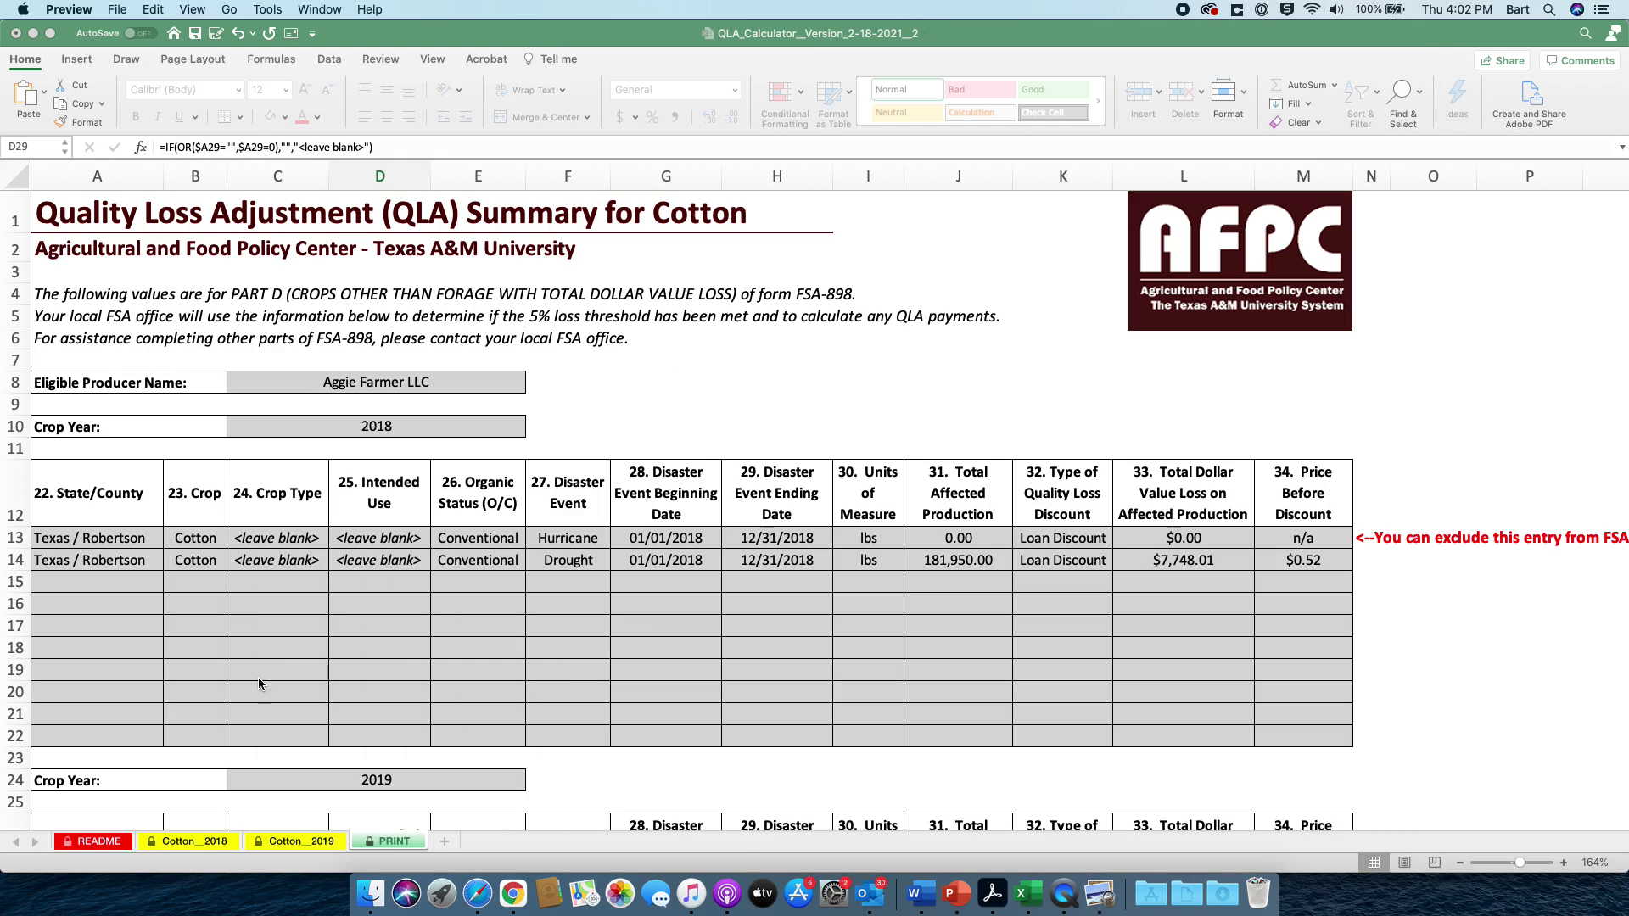
click(195, 841)
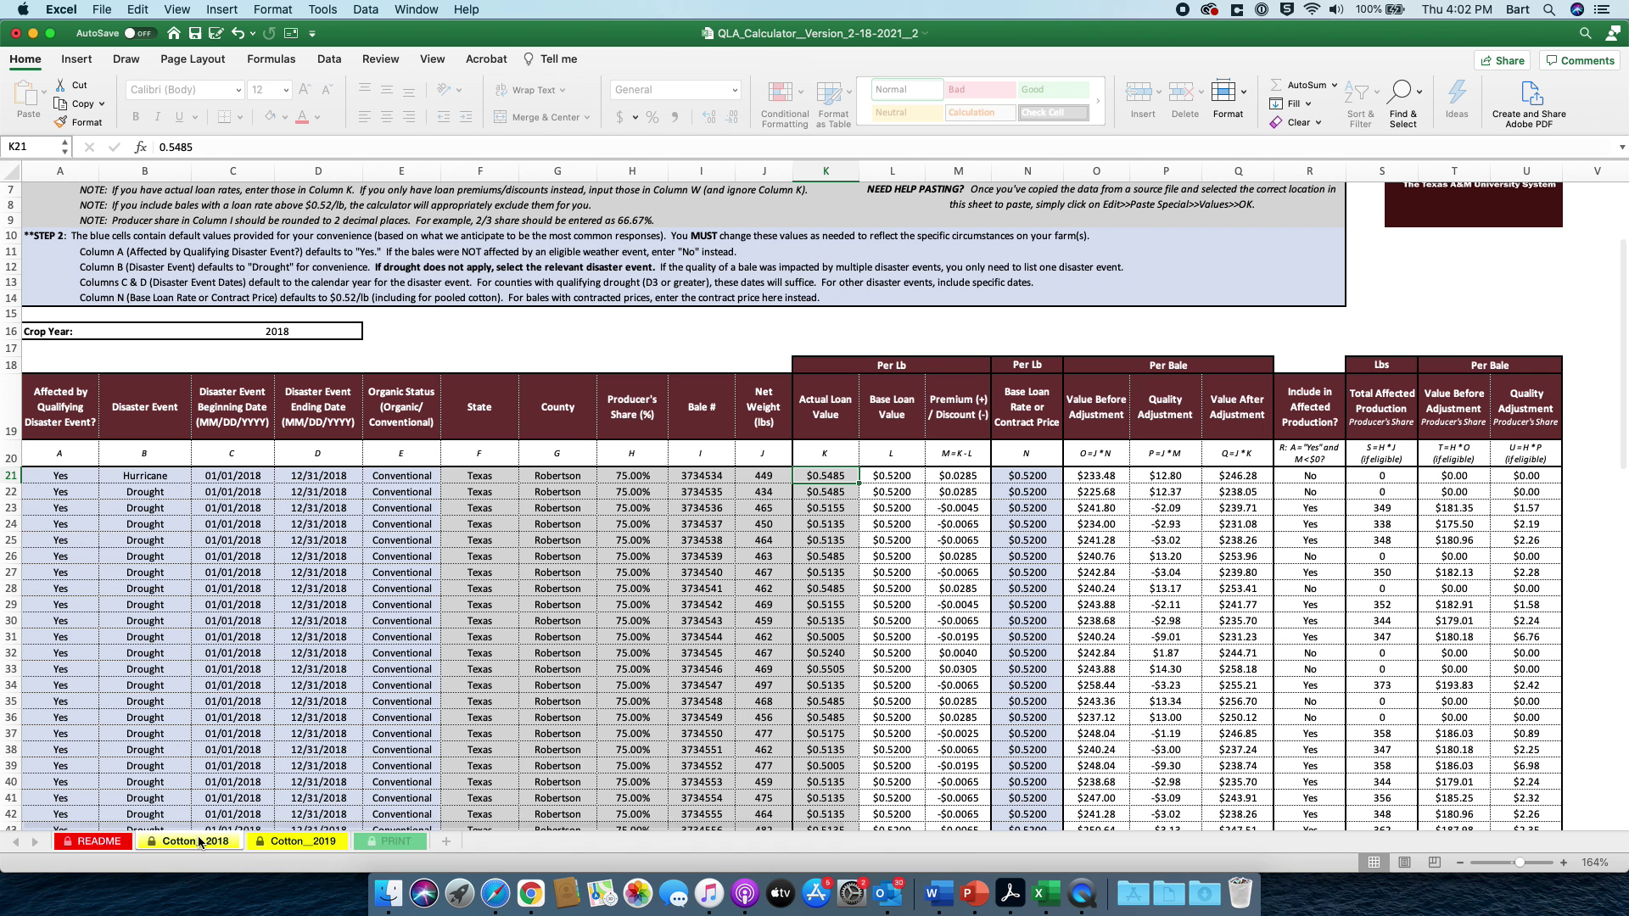
click(116, 842)
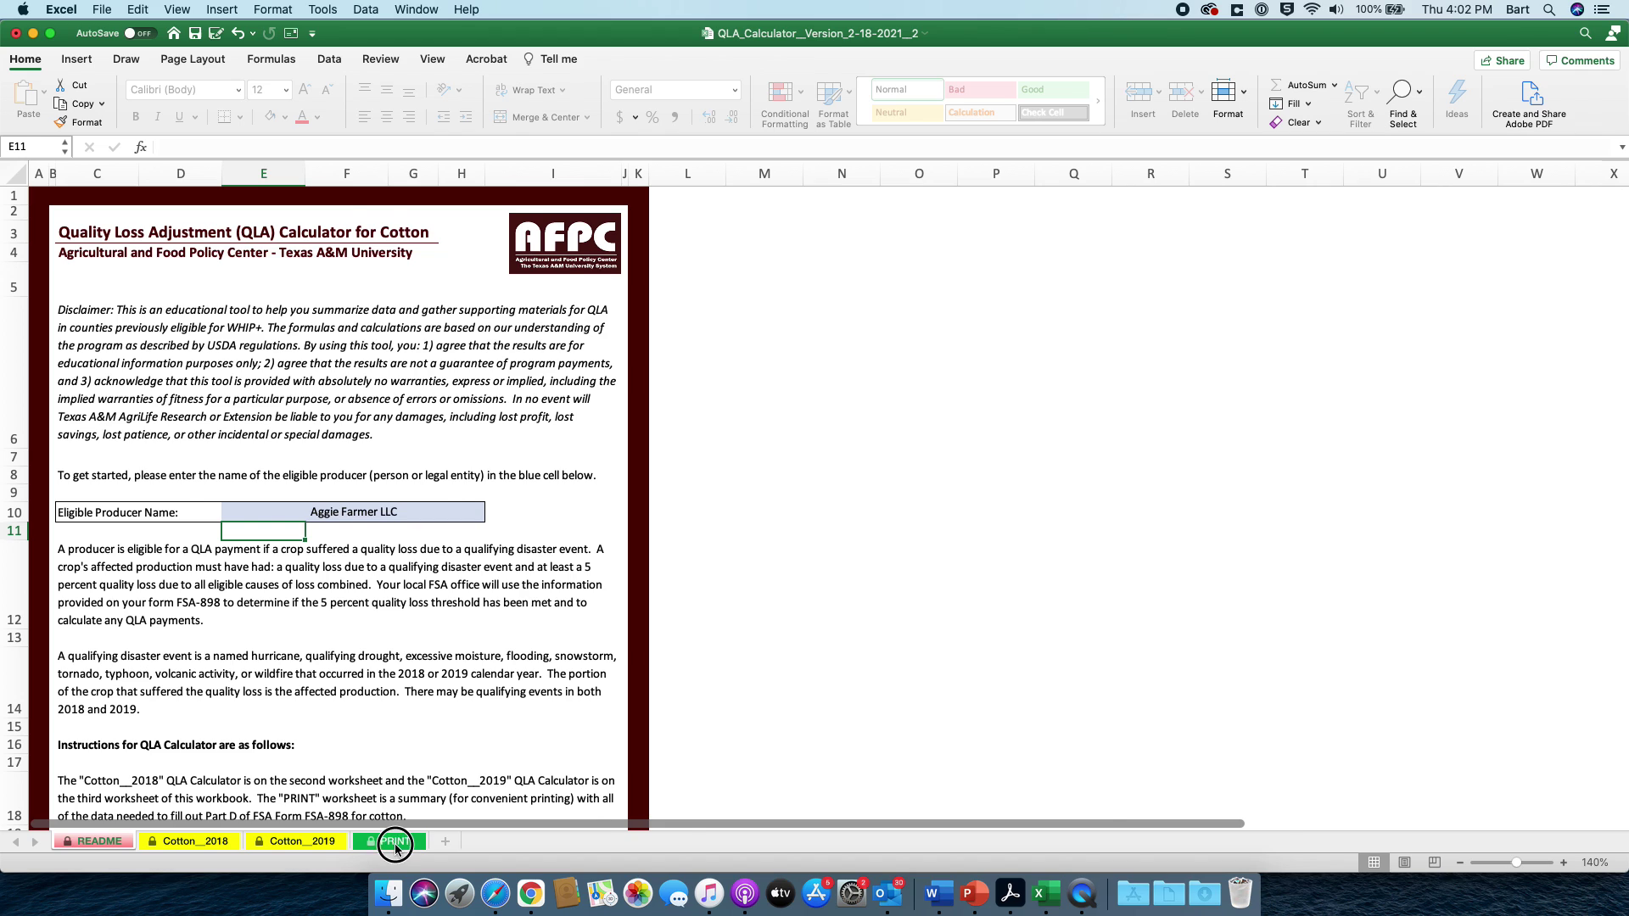
click(391, 841)
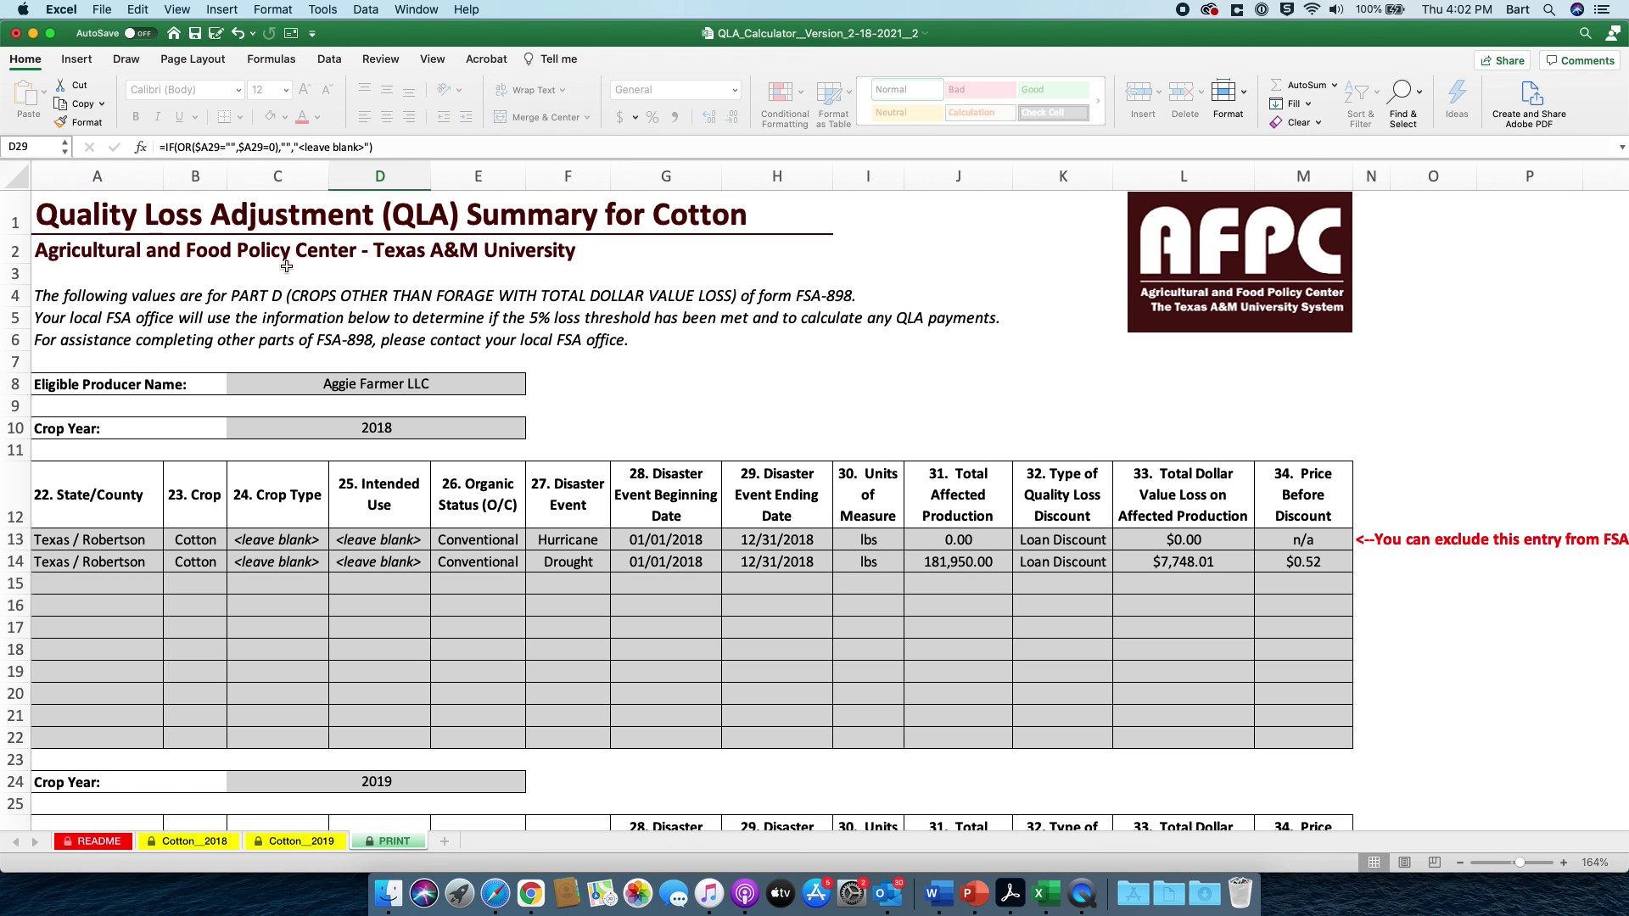
click(297, 841)
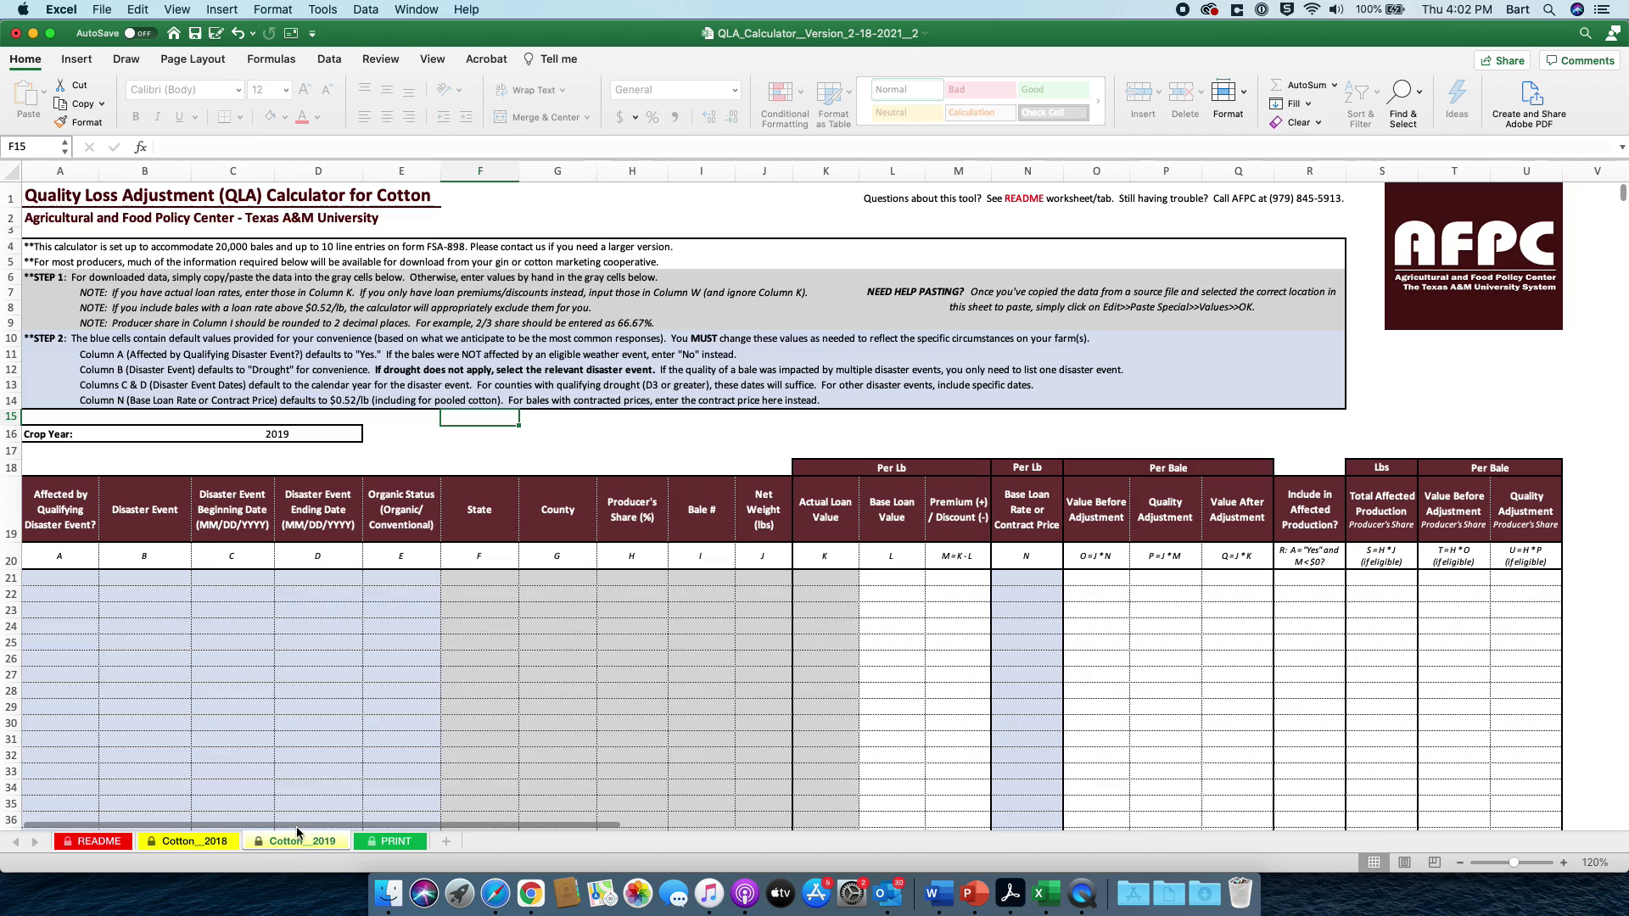